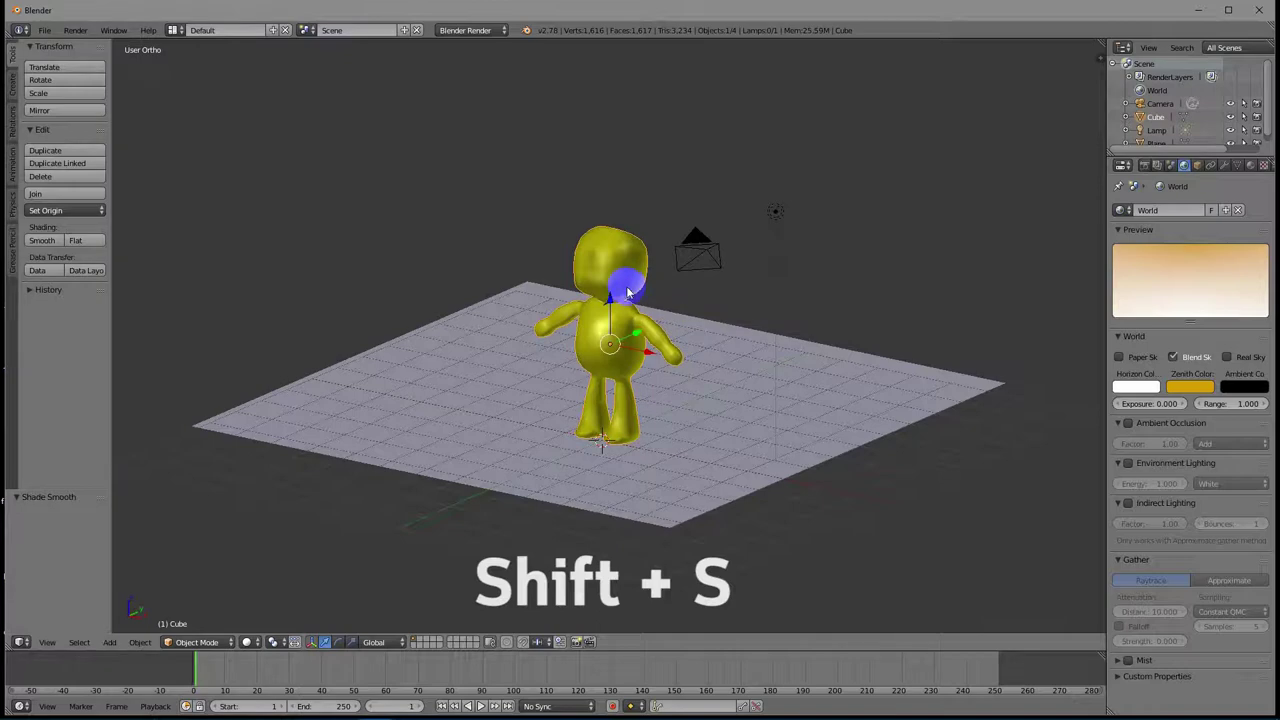
# Snap the 3D cursor to the selected character and add a single-bone armature there.
pyautogui.hotkey('shift', 's')
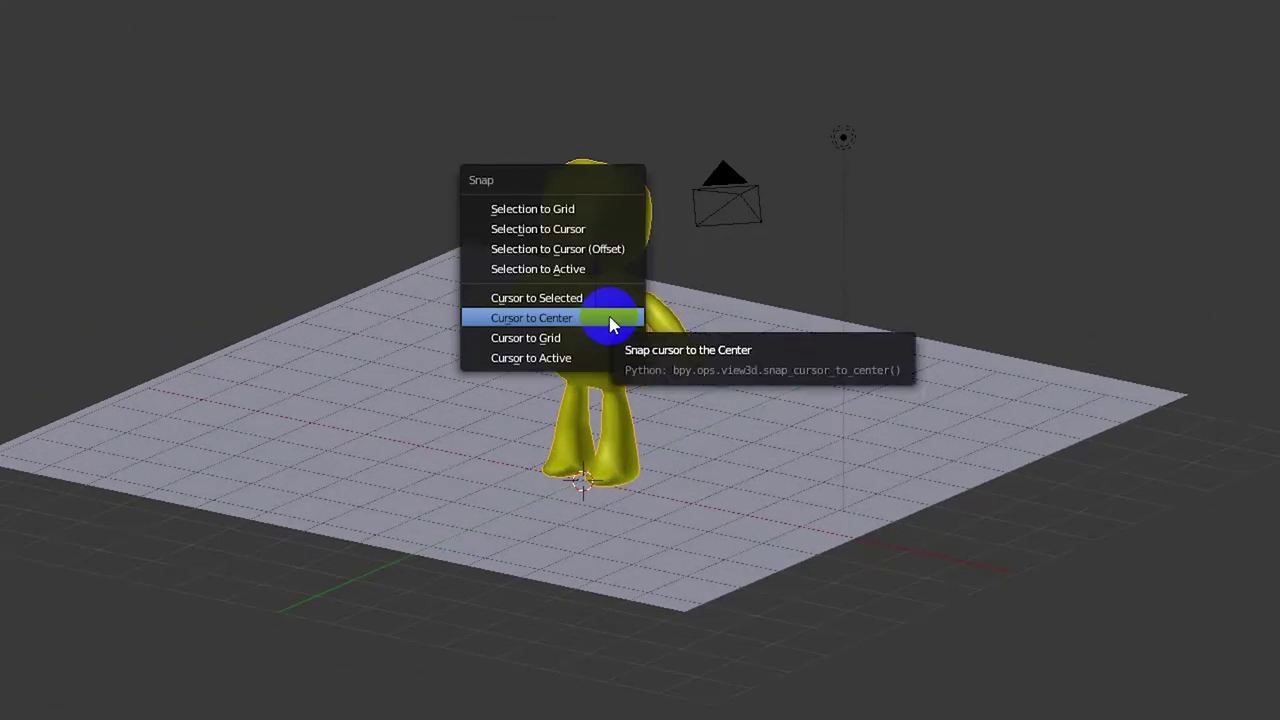
pyautogui.click(590, 298)
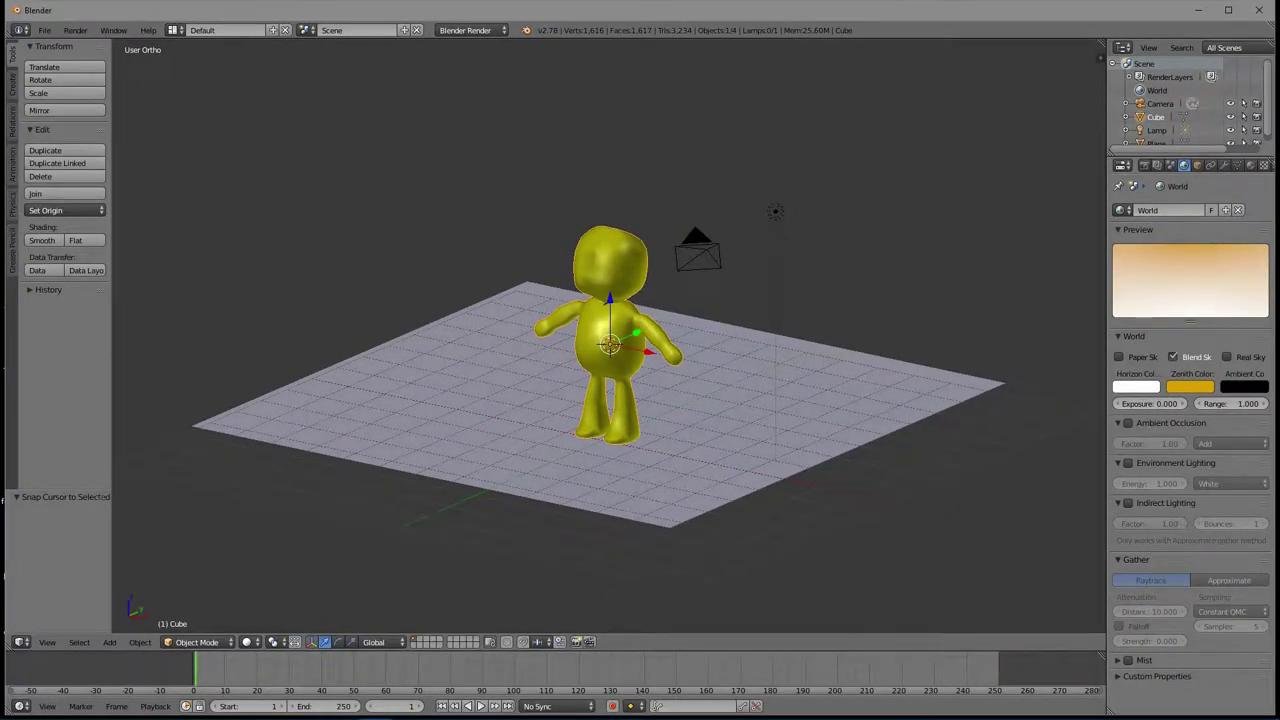
pyautogui.click(149, 609)
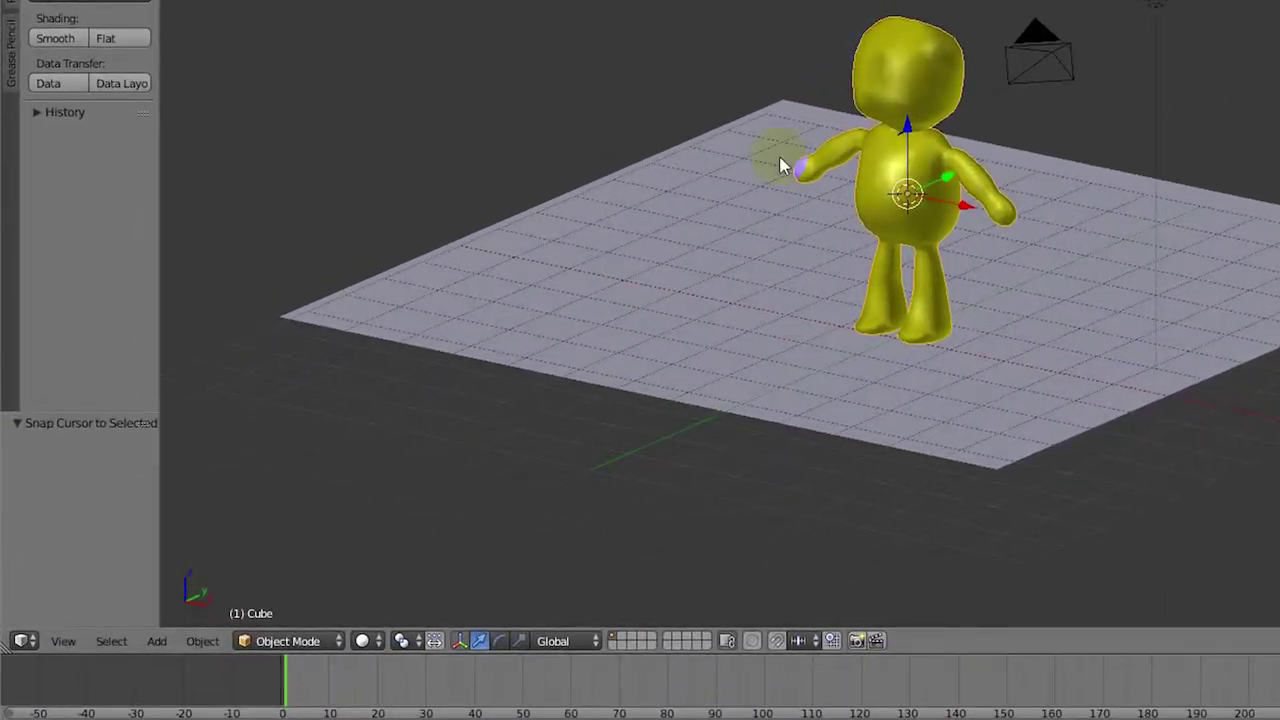
pyautogui.click(155, 645)
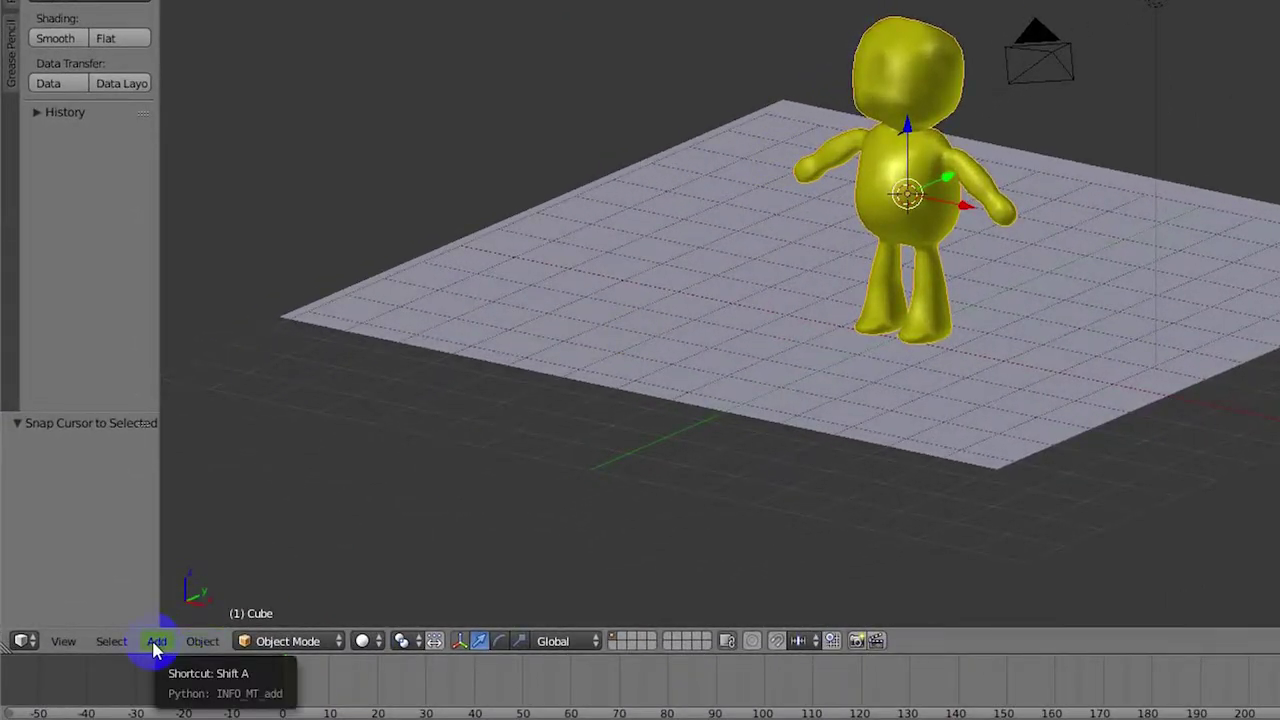
pyautogui.click(155, 645)
pyautogui.click(181, 600)
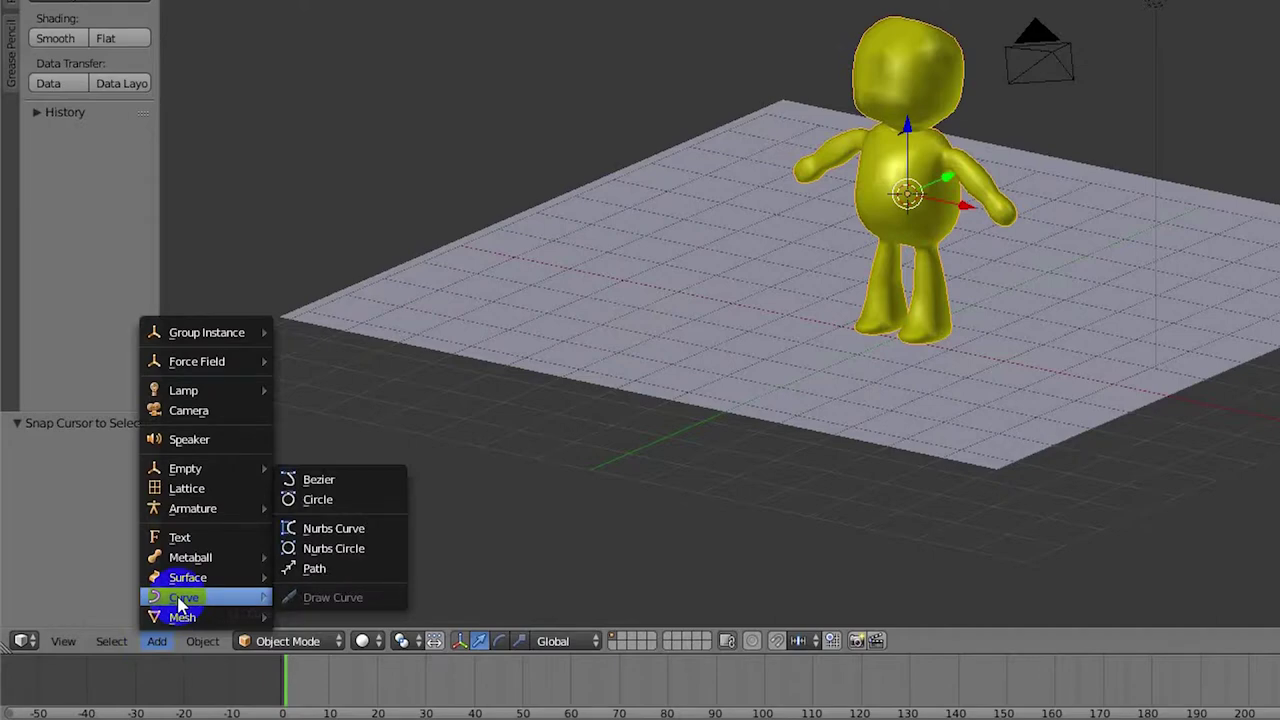
pyautogui.click(236, 514)
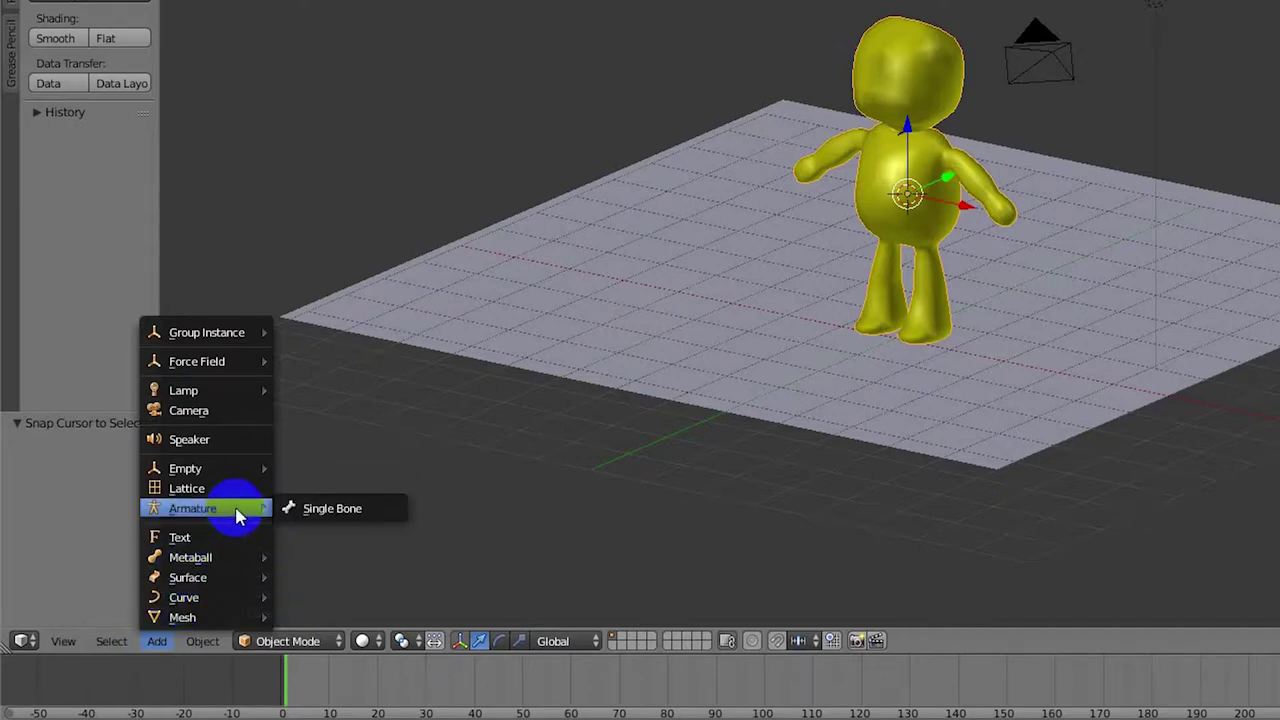
pyautogui.click(330, 512)
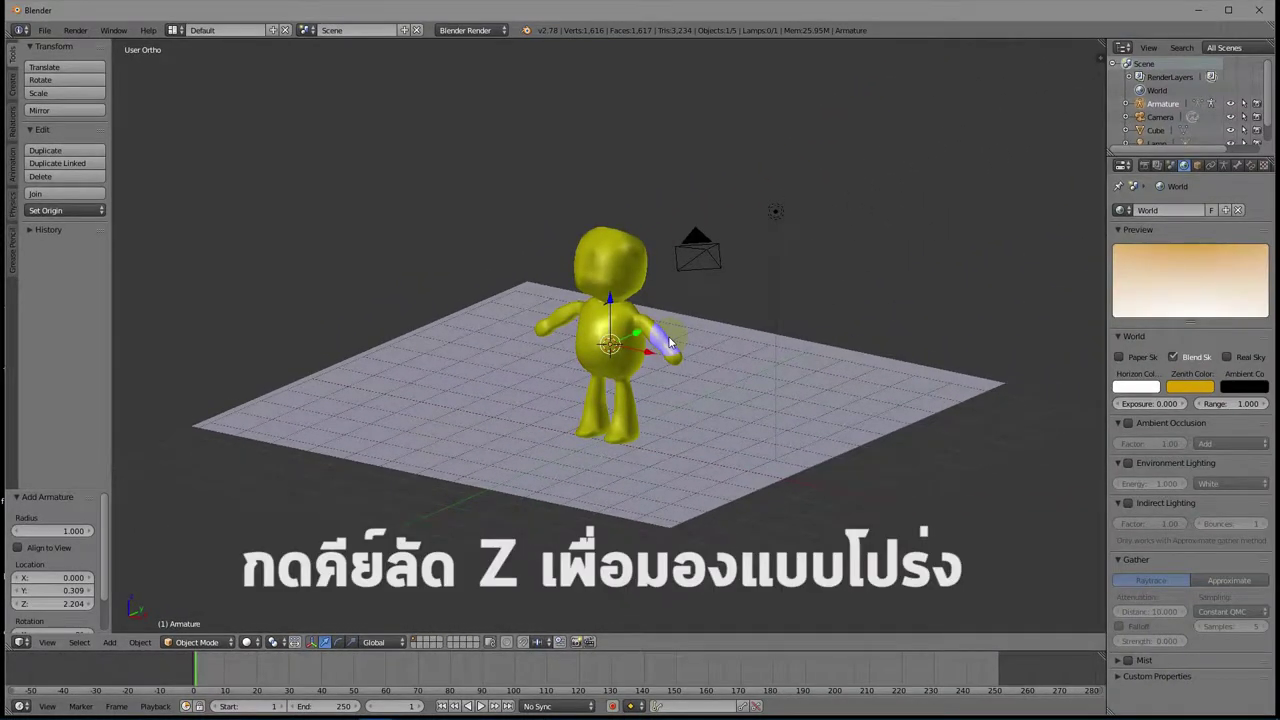
# Show the scene in wireframe and inspect the new bone inside the character's torso from the front.
pyautogui.rightClick(621, 384)
pyautogui.press('z')
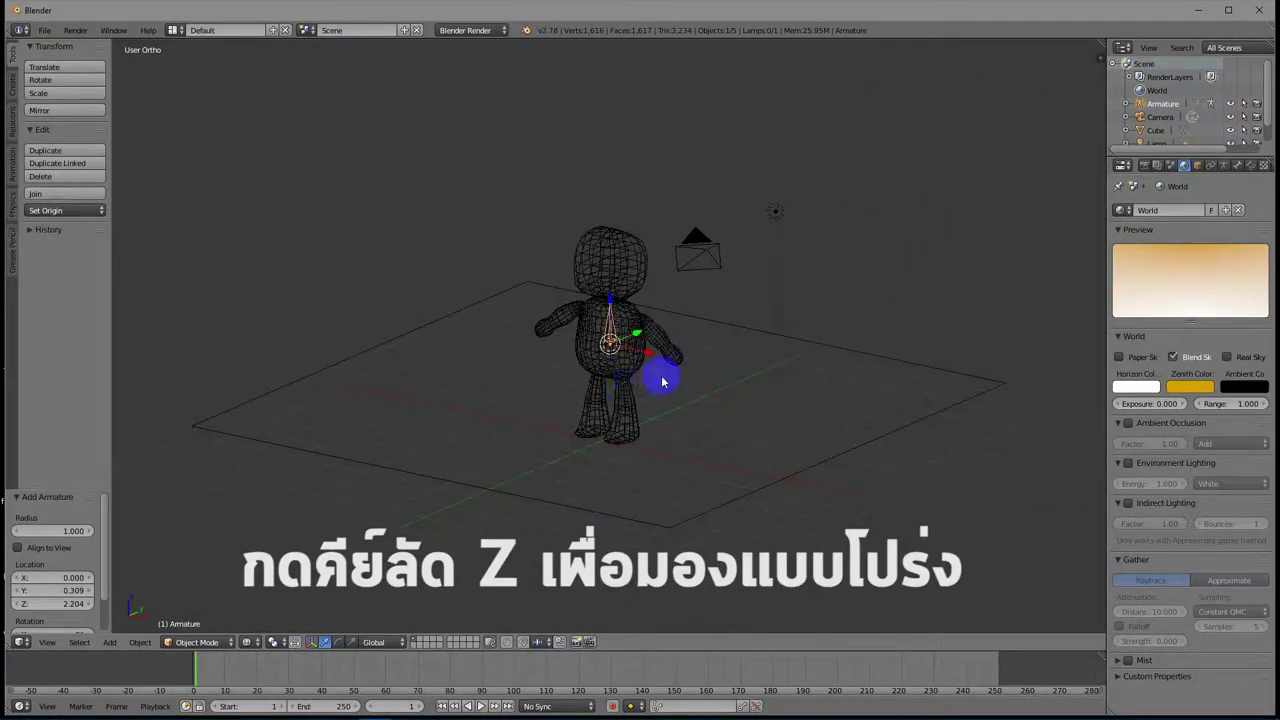
pyautogui.moveTo(636, 392); pyautogui.dragTo(680, 366, button='middle')
pyautogui.scroll(4, 679, 374)
pyautogui.scroll(3, 679, 374)
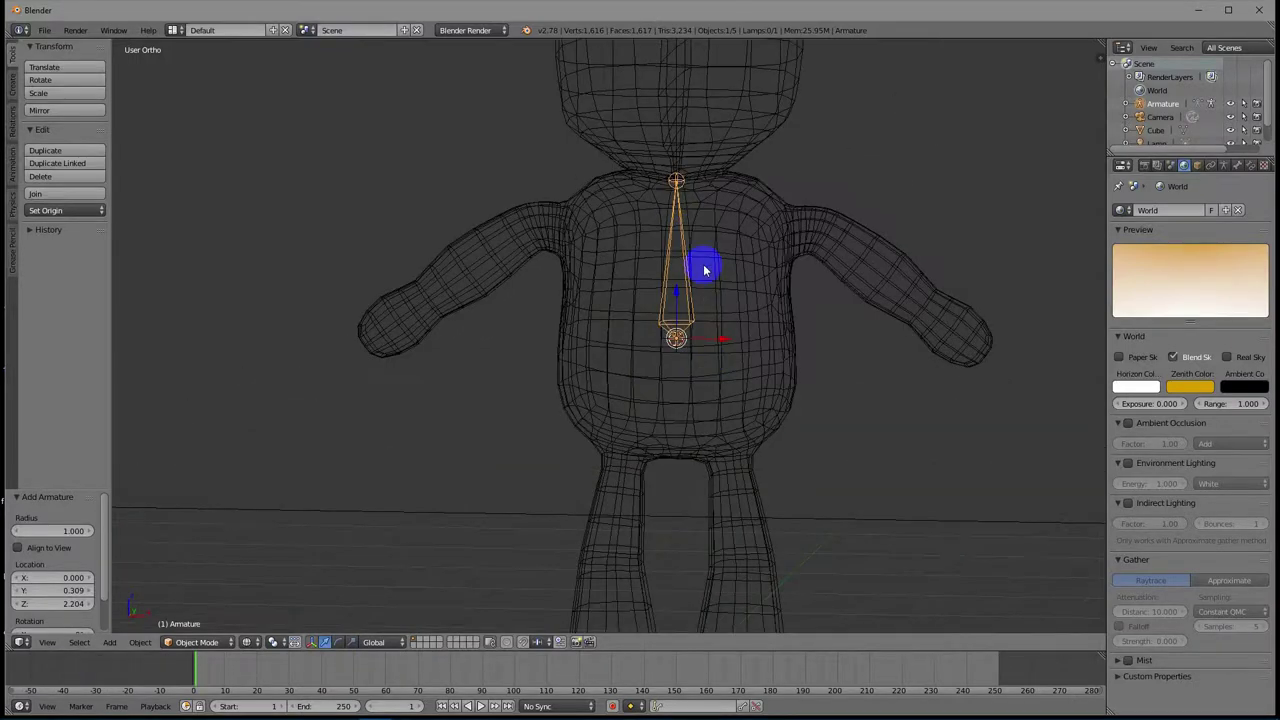
pyautogui.scroll(-2, 766, 294)
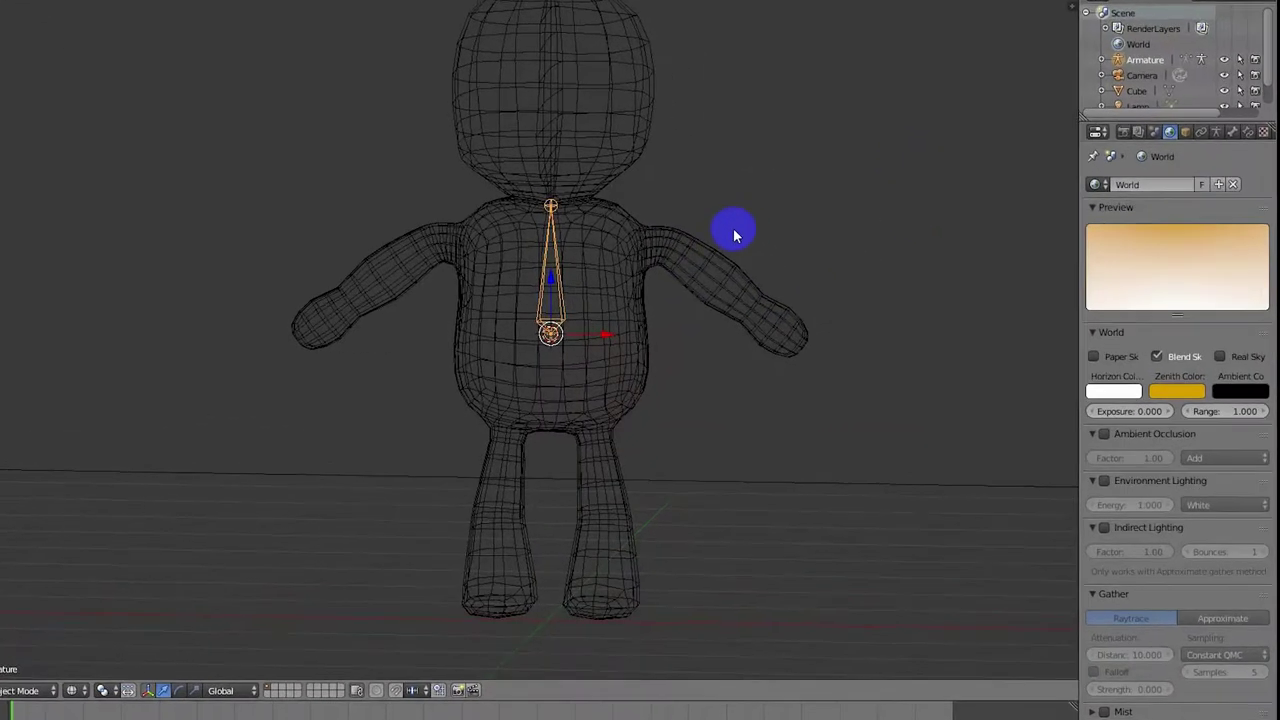
# Enable X-Ray display for the armature and return the viewport to solid shading.
pyautogui.click(1216, 131)
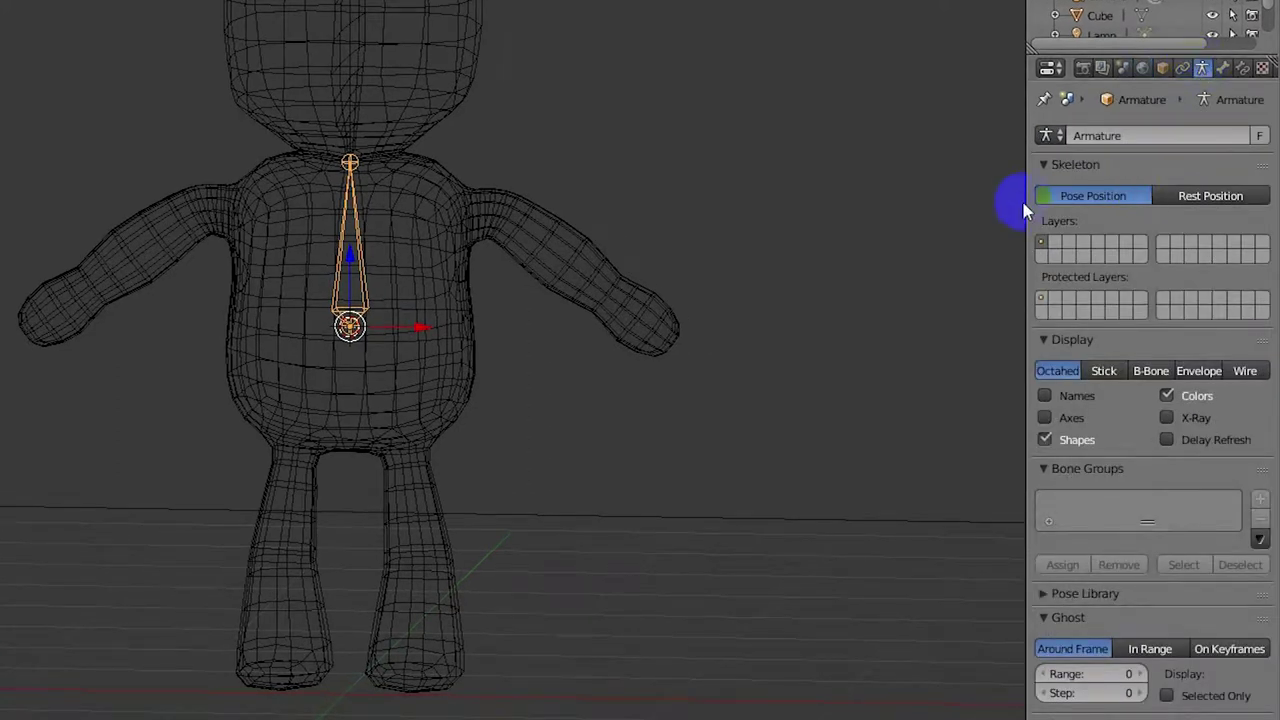
pyautogui.click(1044, 166)
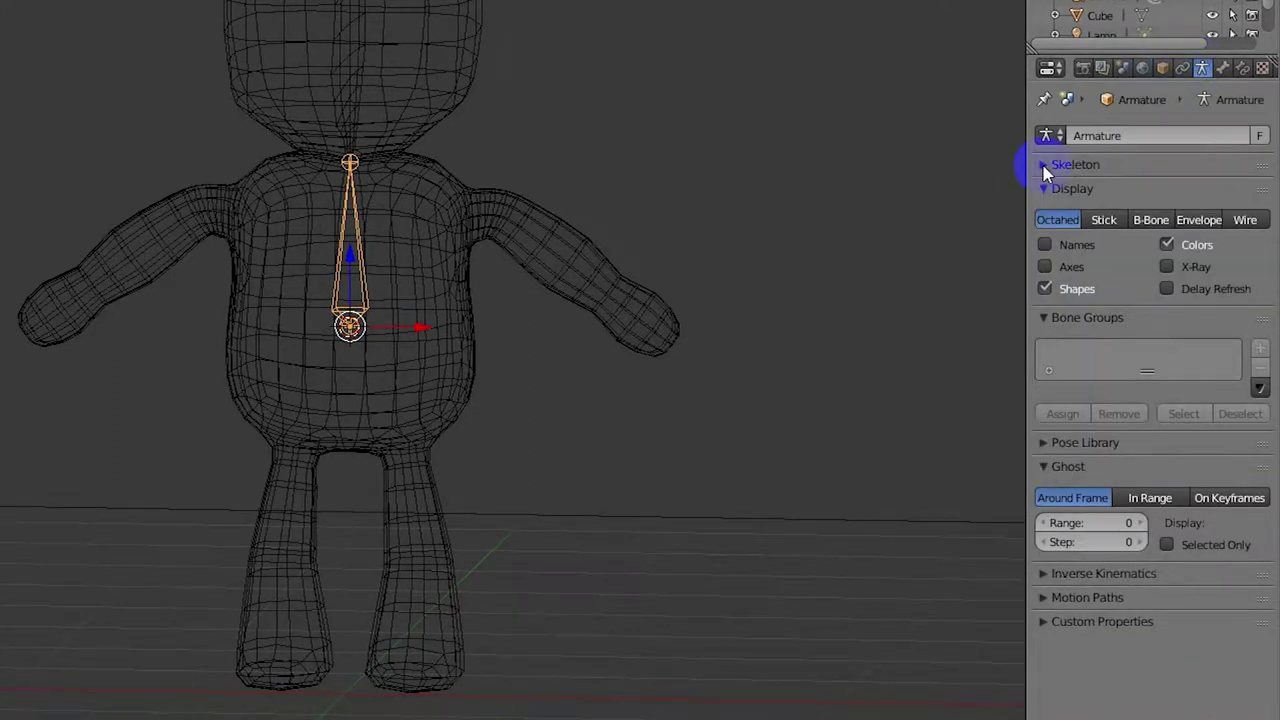
pyautogui.click(1167, 267)
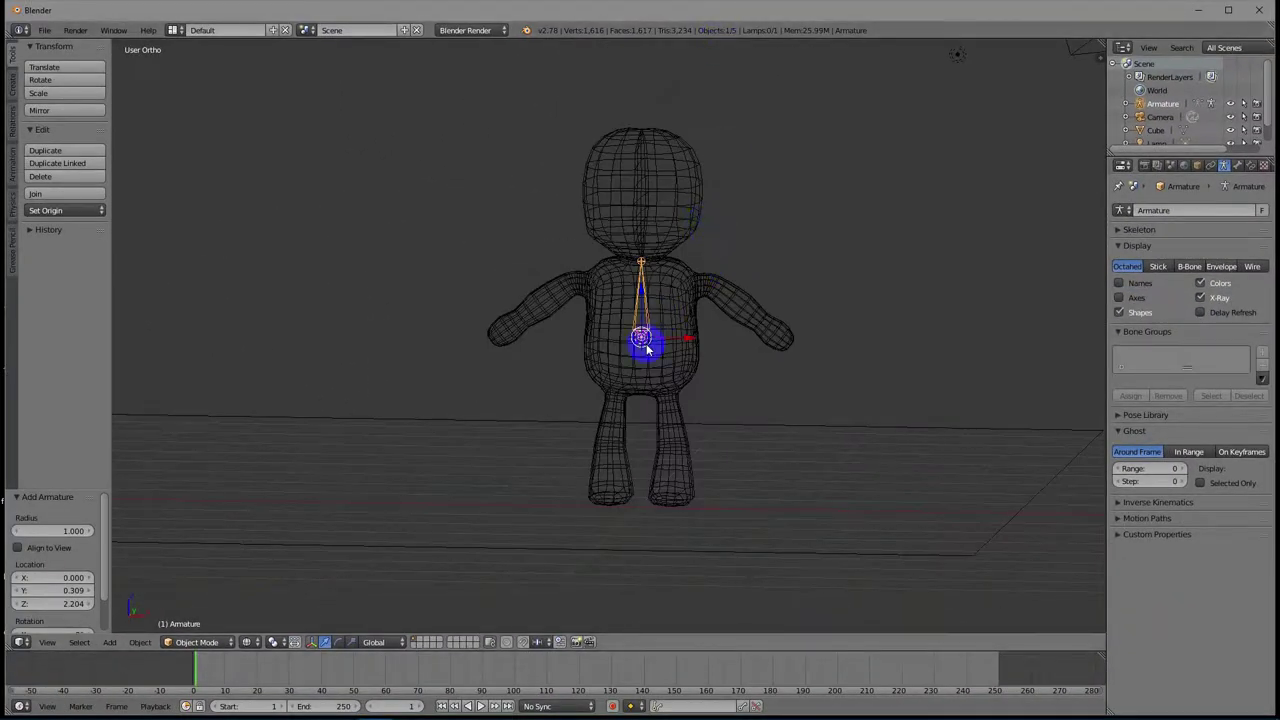
pyautogui.press('z')
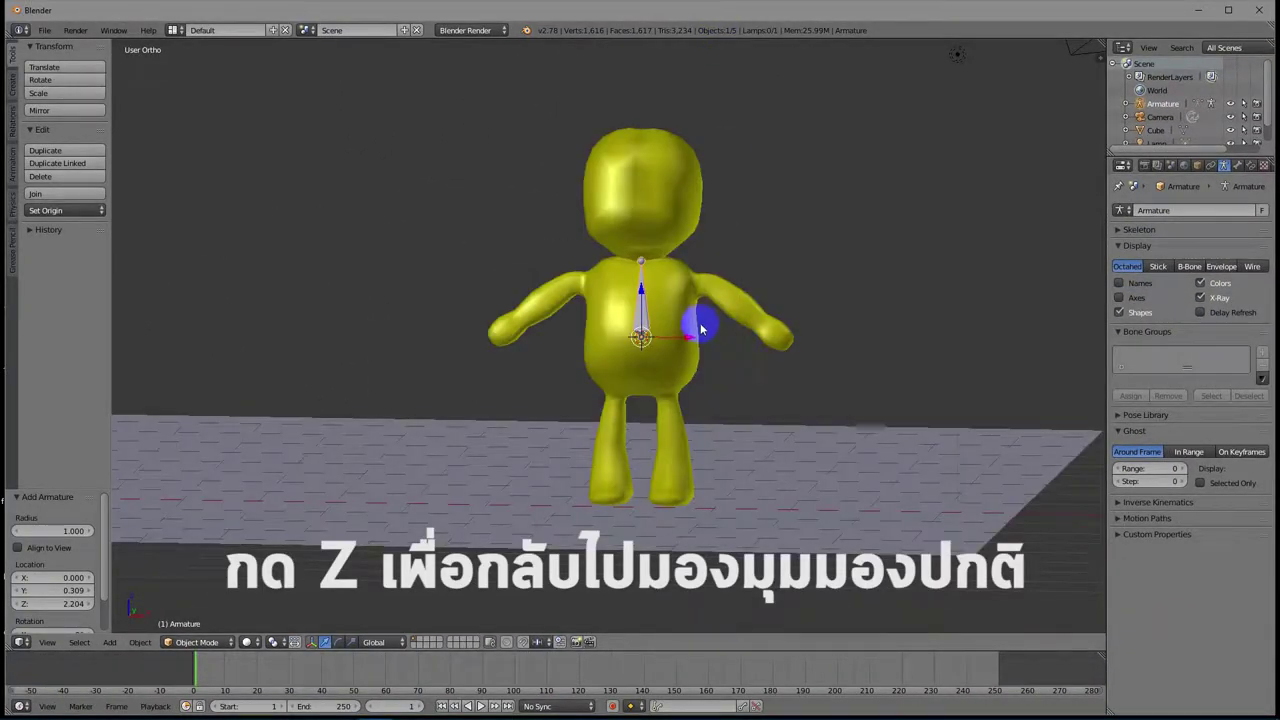
# Enter Edit Mode on the armature and lower the bone's tip to mid-torso, about -0.62 in Z.
pyautogui.moveTo(640, 303); pyautogui.dragTo(674, 309, button='middle')
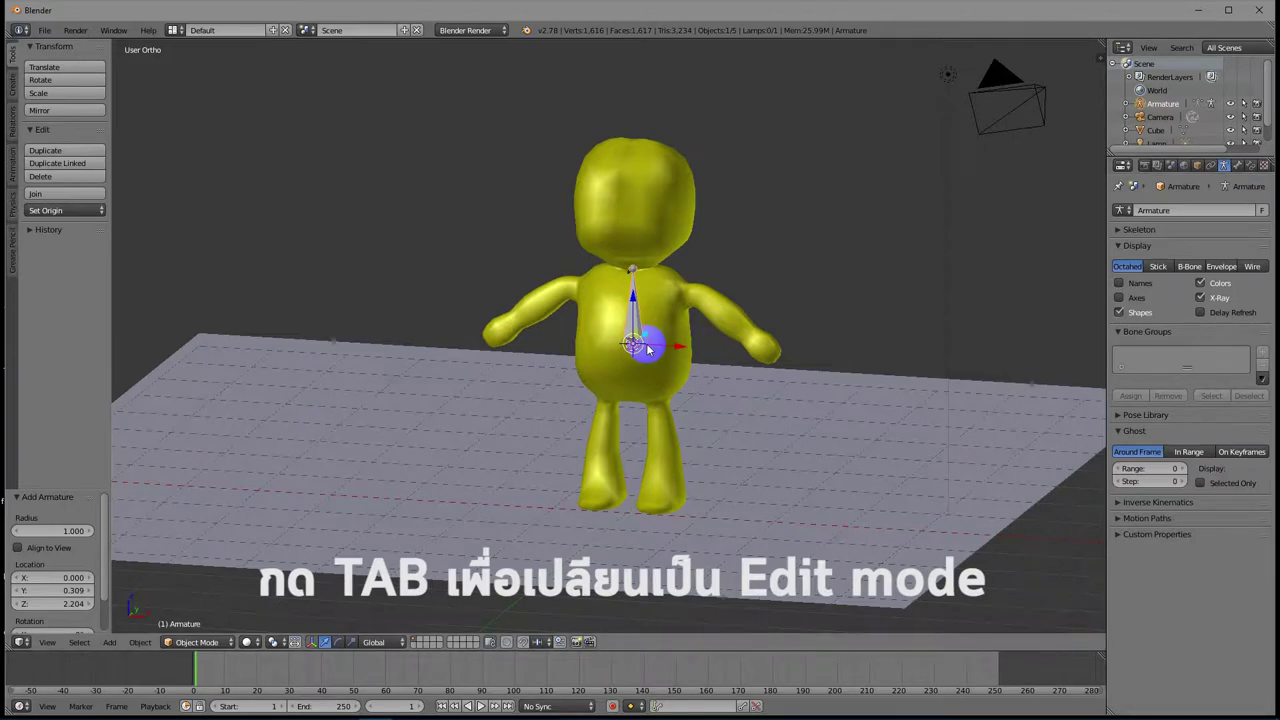
pyautogui.moveTo(648, 348); pyautogui.dragTo(694, 331, button='middle')
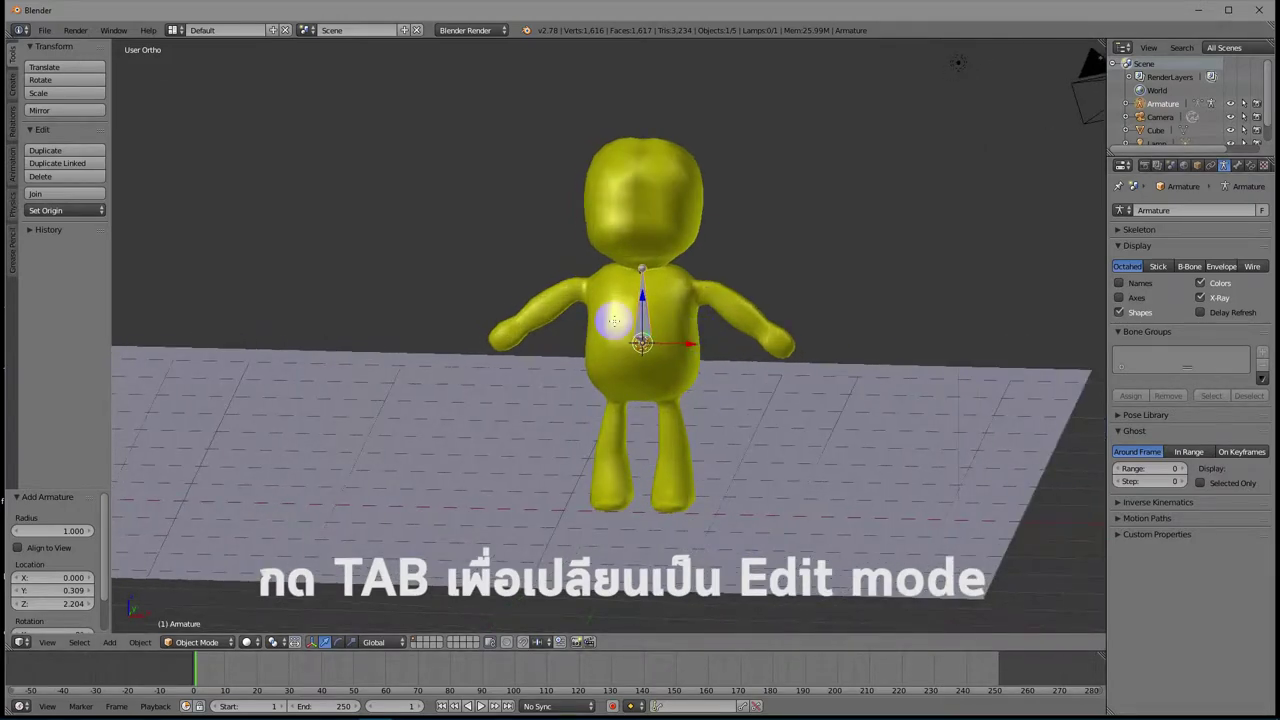
pyautogui.press('Tab')
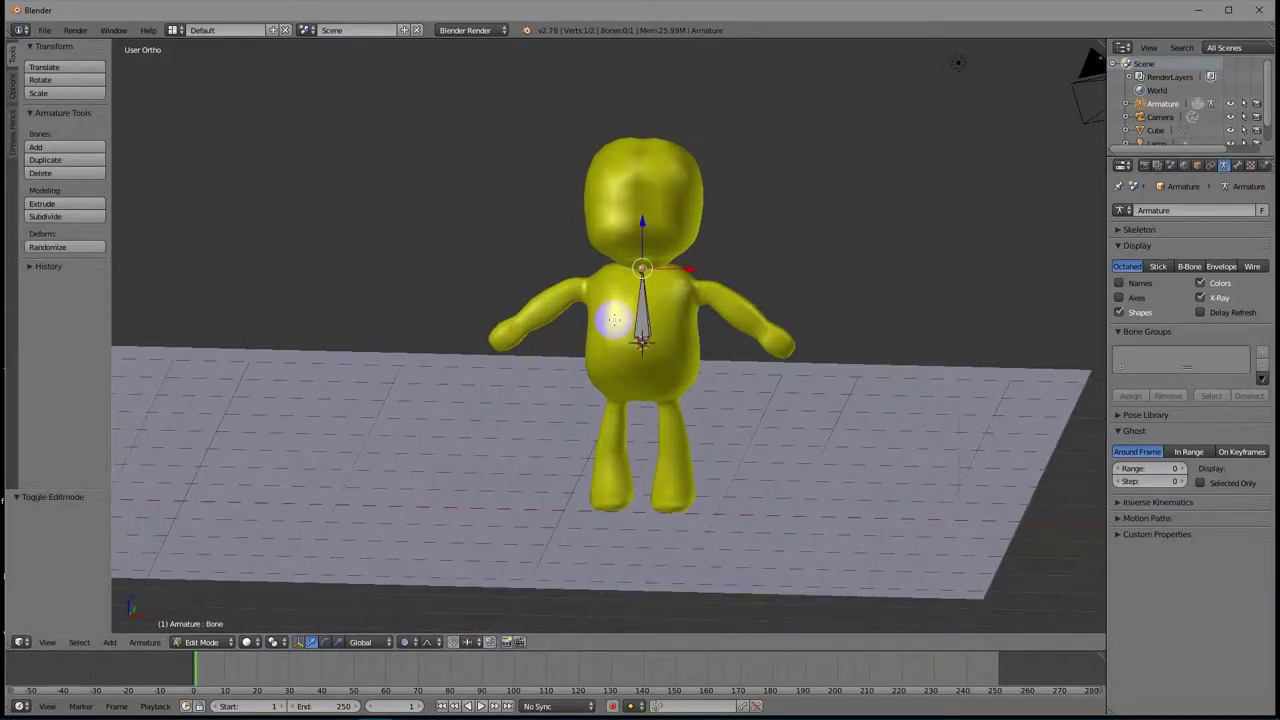
pyautogui.rightClick(642, 268)
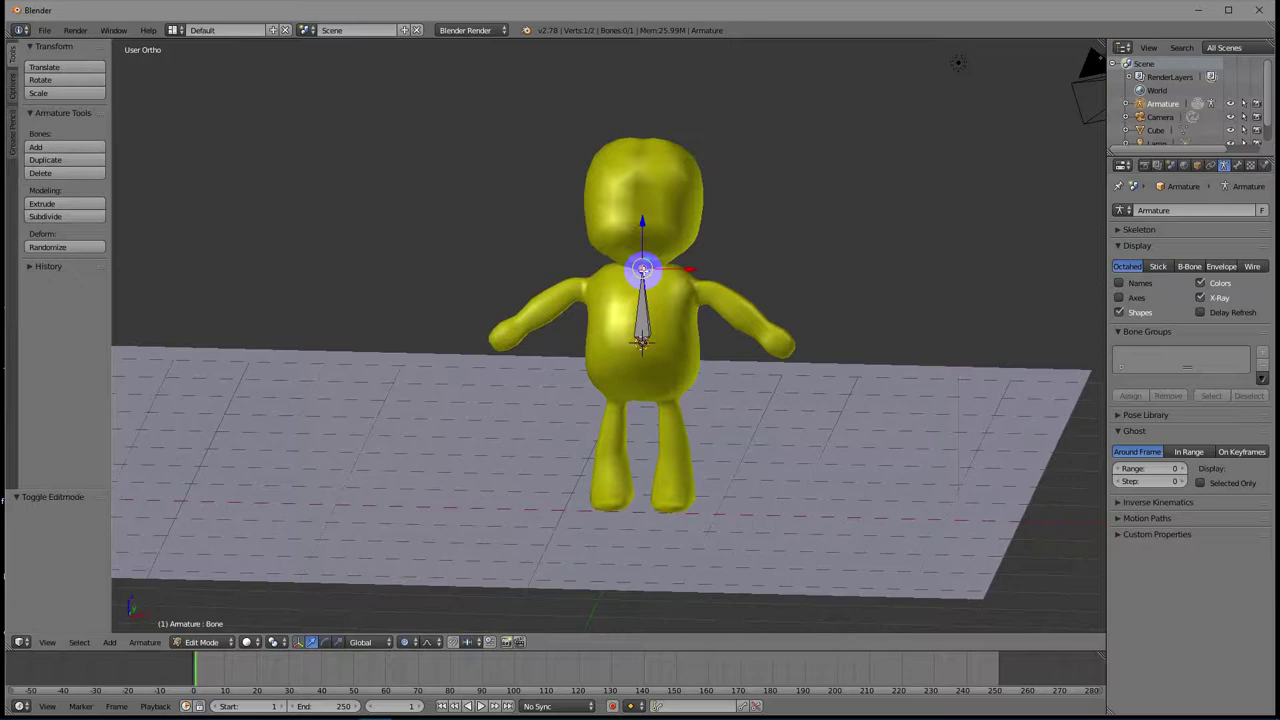
pyautogui.press('g')
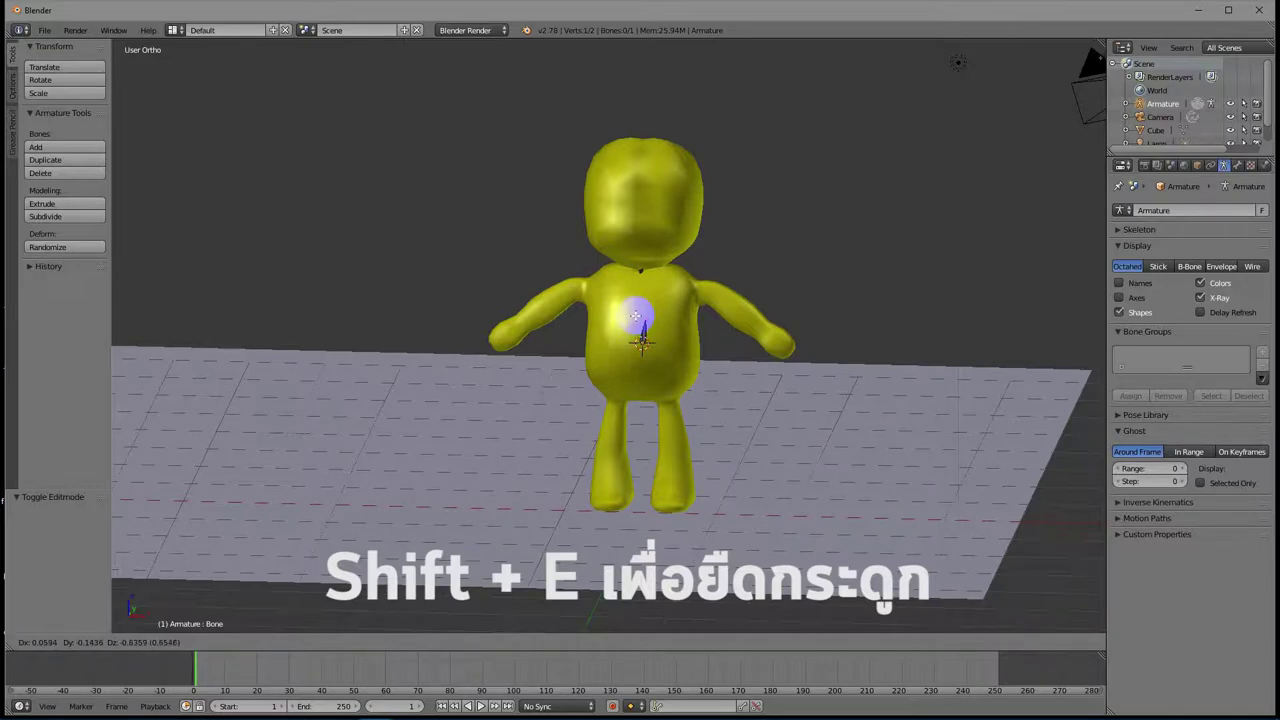
pyautogui.click(631, 315)
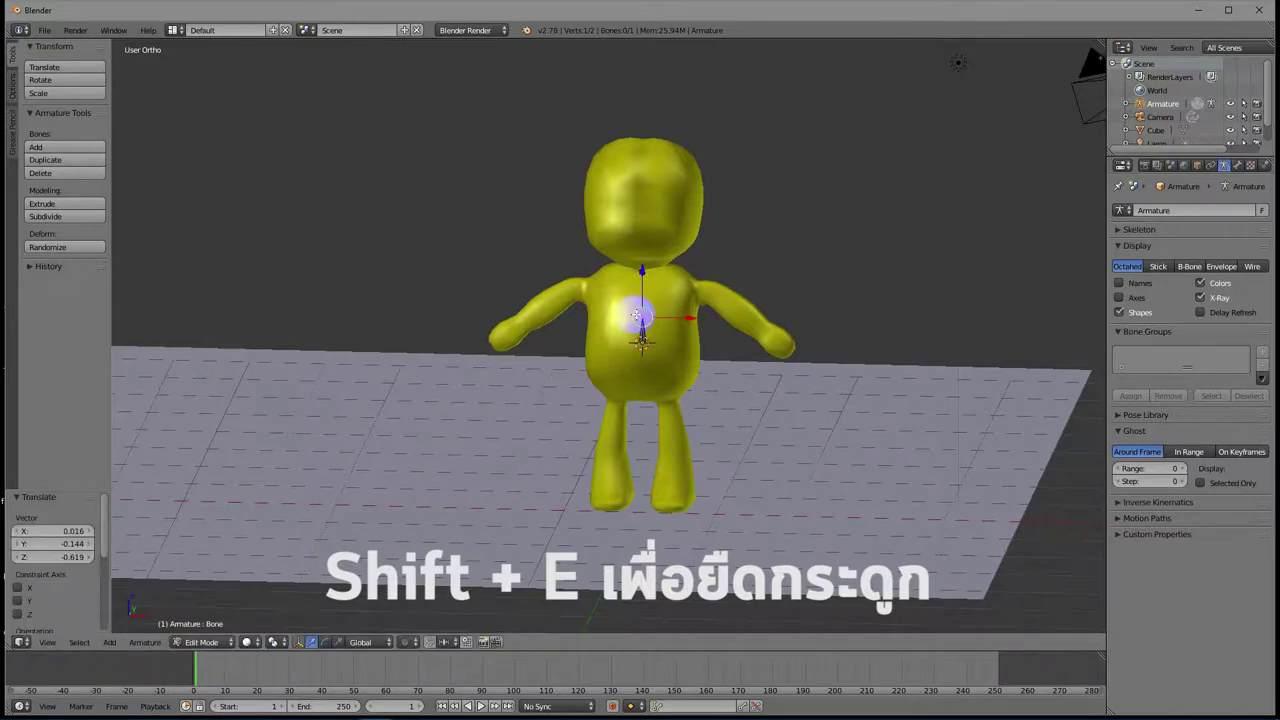
# Extrude three bones upward from the torso bone's tip, ending at the upper chest, the lower head and the top of the head.
pyautogui.hotkey('shift', 'e')
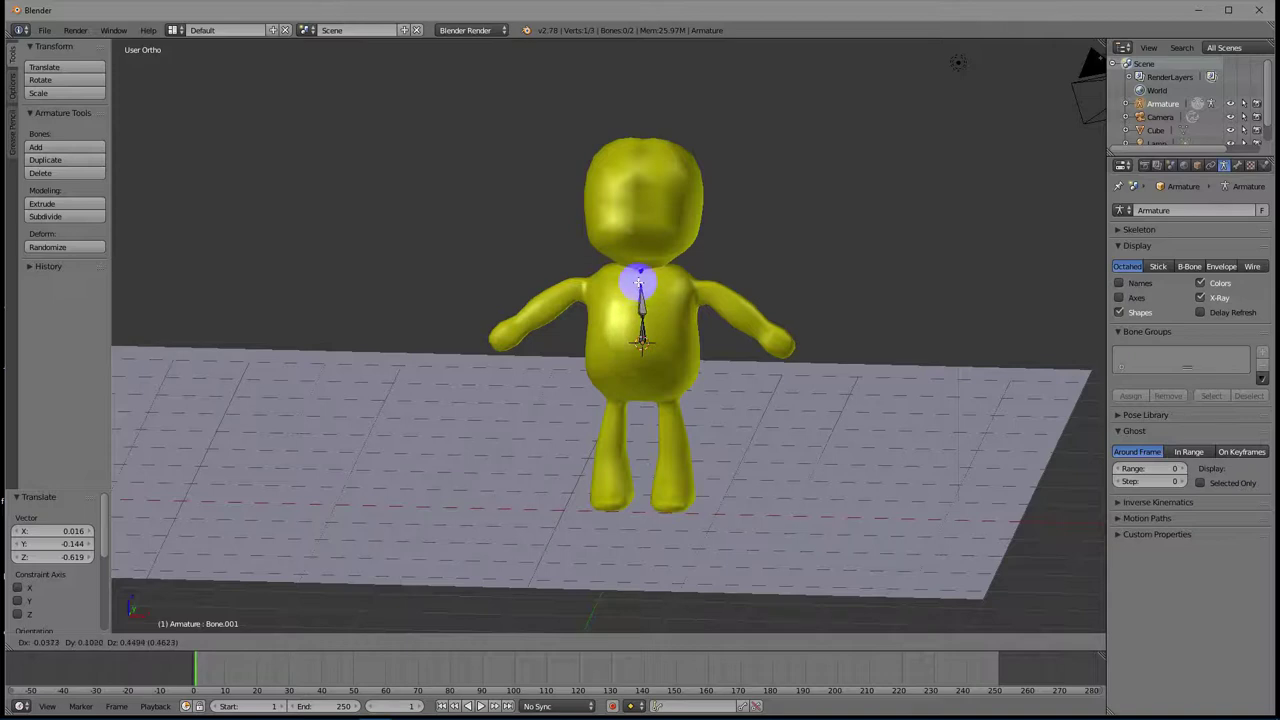
pyautogui.click(640, 283)
pyautogui.press('e')
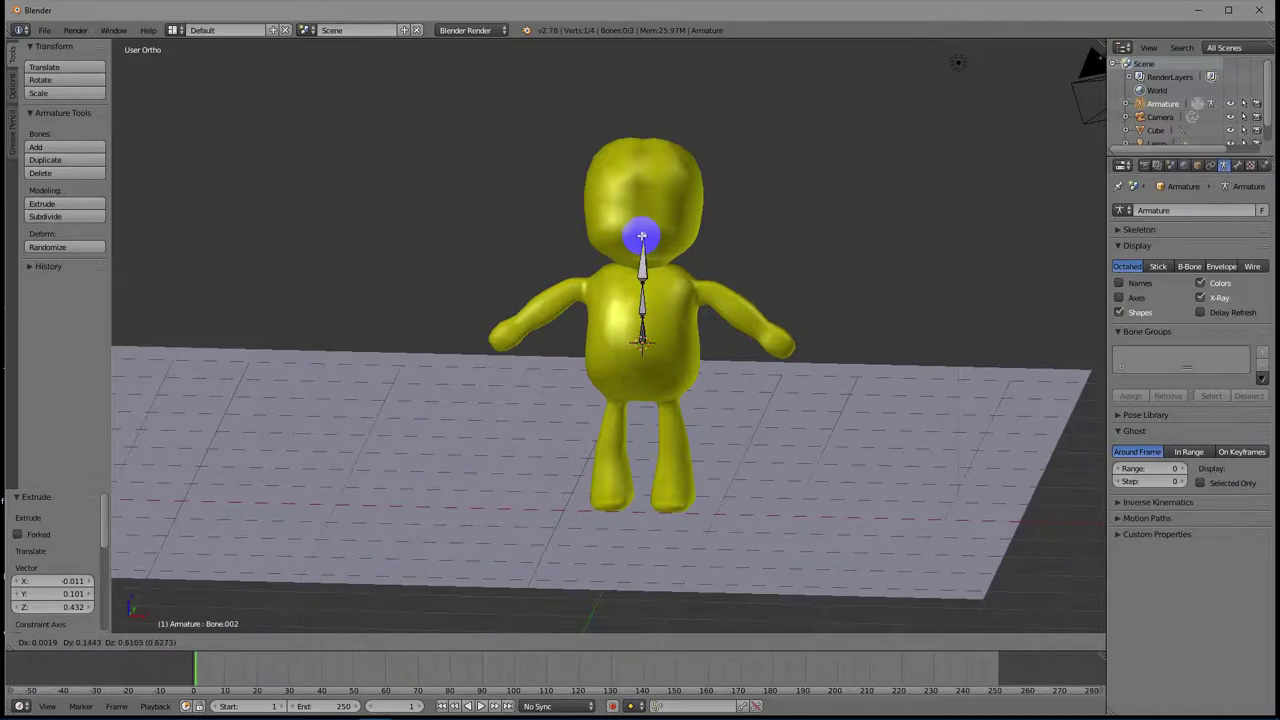
pyautogui.click(642, 236)
pyautogui.press('e')
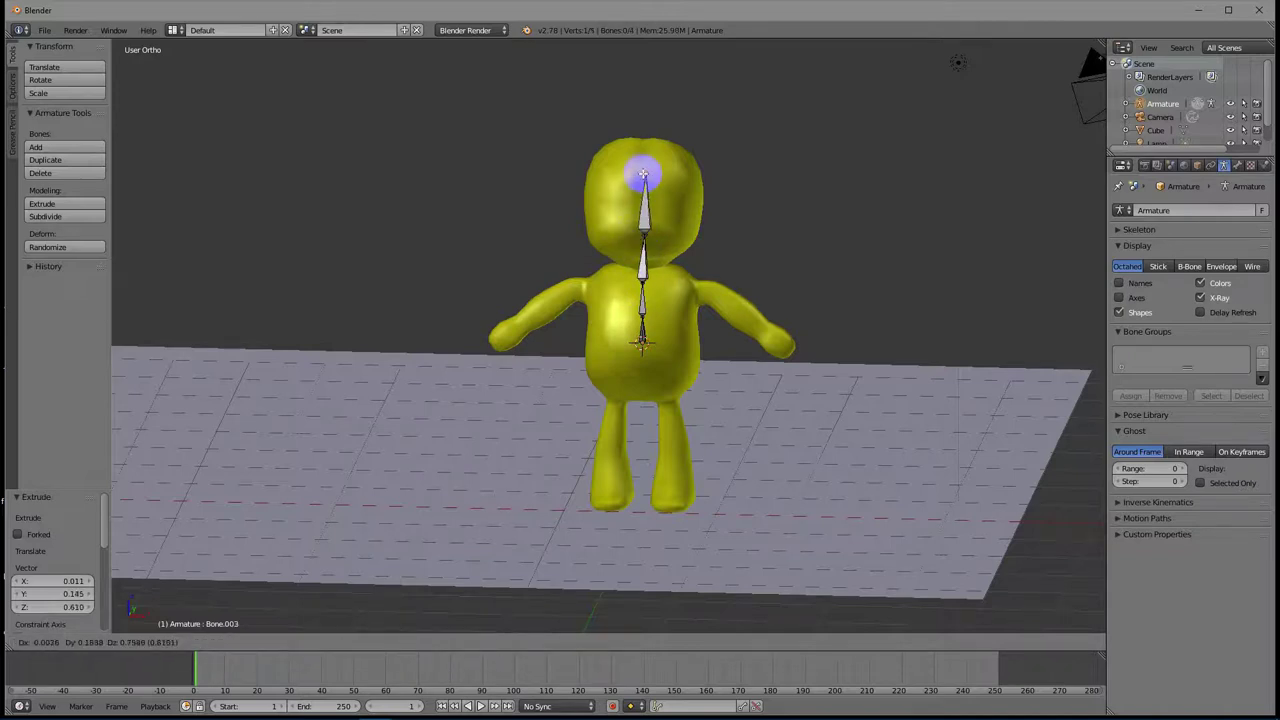
pyautogui.click(645, 155)
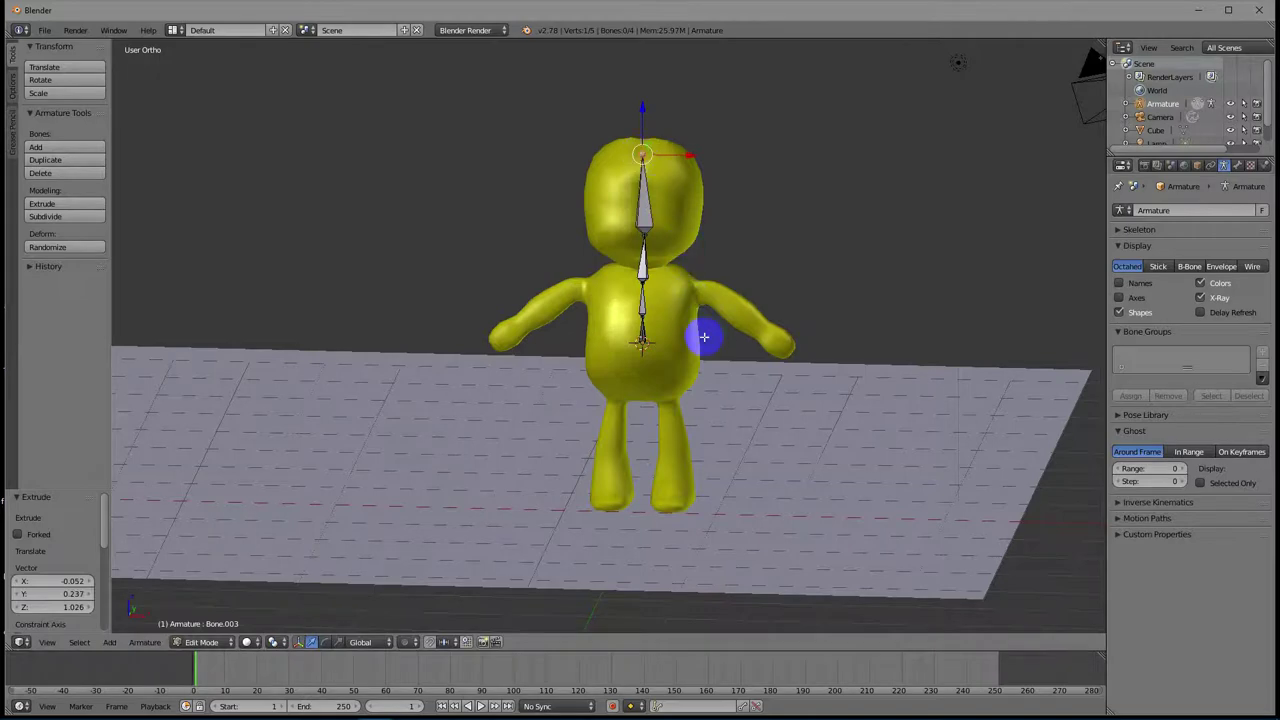
# Move the base joint of the lowest bone down to the pelvis in side view, about -0.48 in Z.
pyautogui.moveTo(697, 337); pyautogui.dragTo(548, 332, button='middle')
pyautogui.rightClick(548, 332)
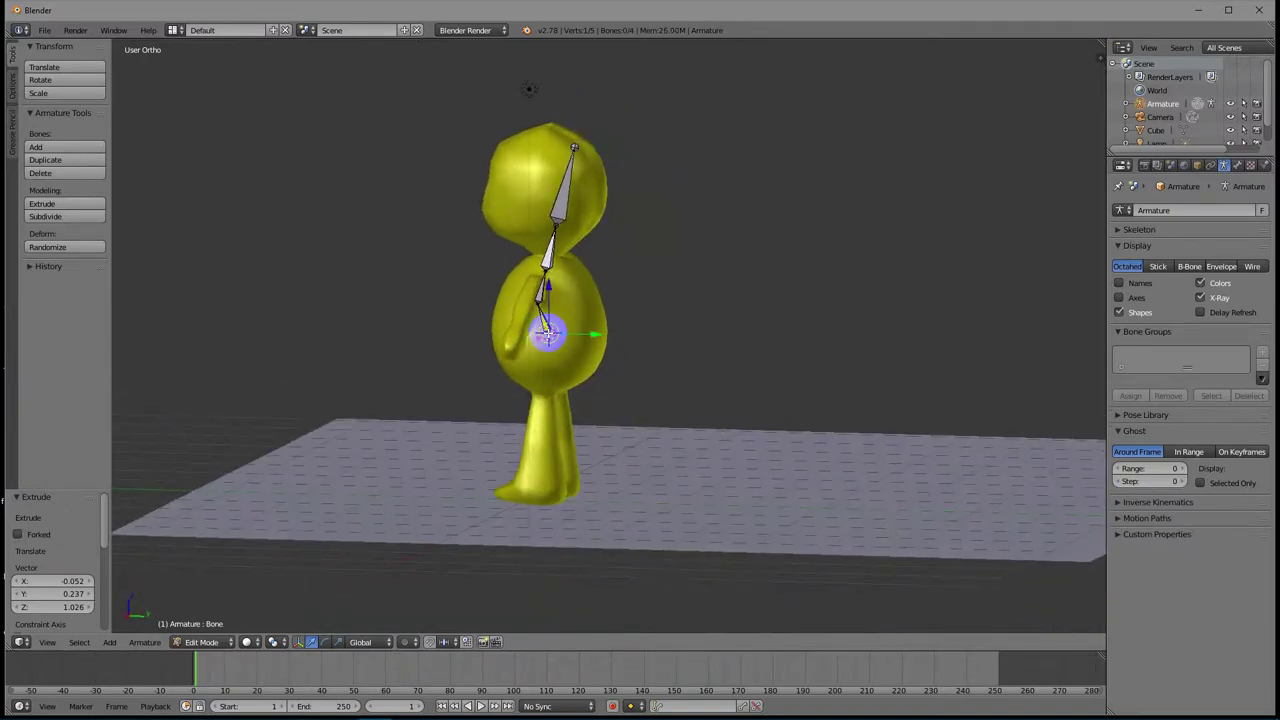
pyautogui.press('e')
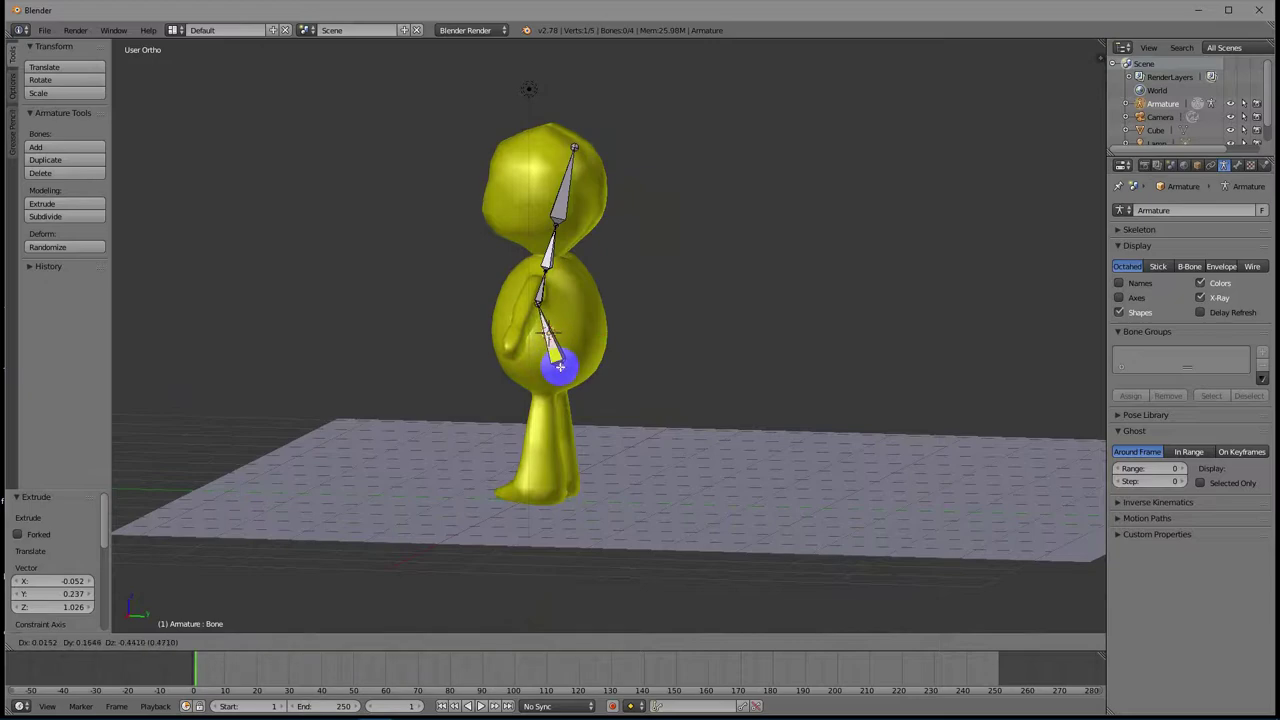
pyautogui.click(559, 369)
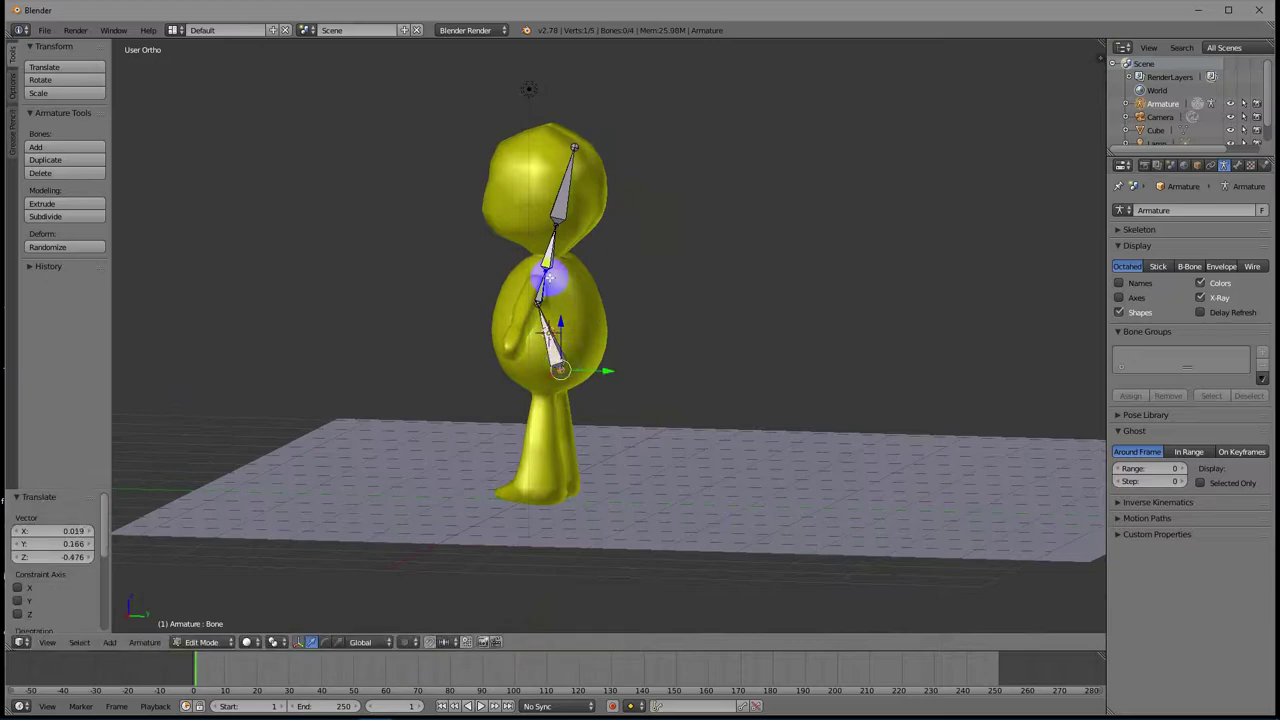
# Move the head bone's tip toward the face in side view, about -0.38 in Y.
pyautogui.moveTo(540, 288)
pyautogui.mouseDown(button='middle')
pyautogui.moveTo(609, 300)
pyautogui.moveTo(714, 286)
pyautogui.moveTo(560, 297)
pyautogui.mouseUp(button='middle')
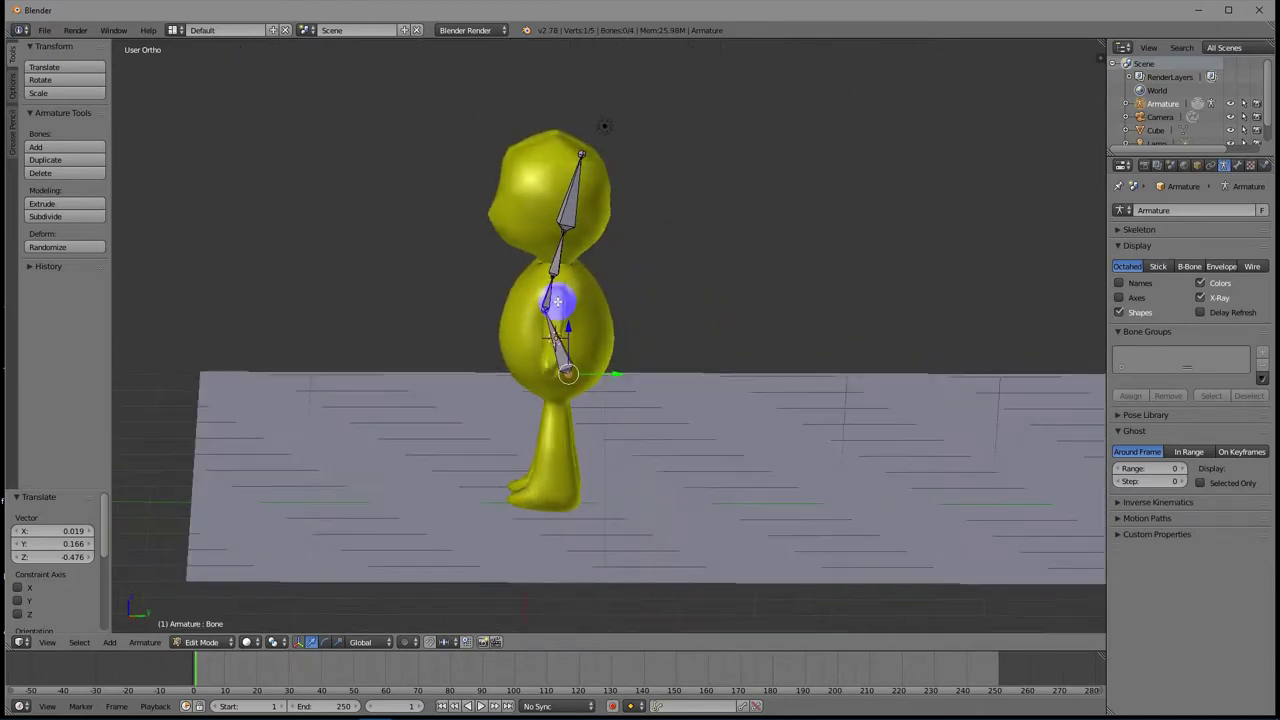
pyautogui.rightClick(581, 155)
pyautogui.press('g')
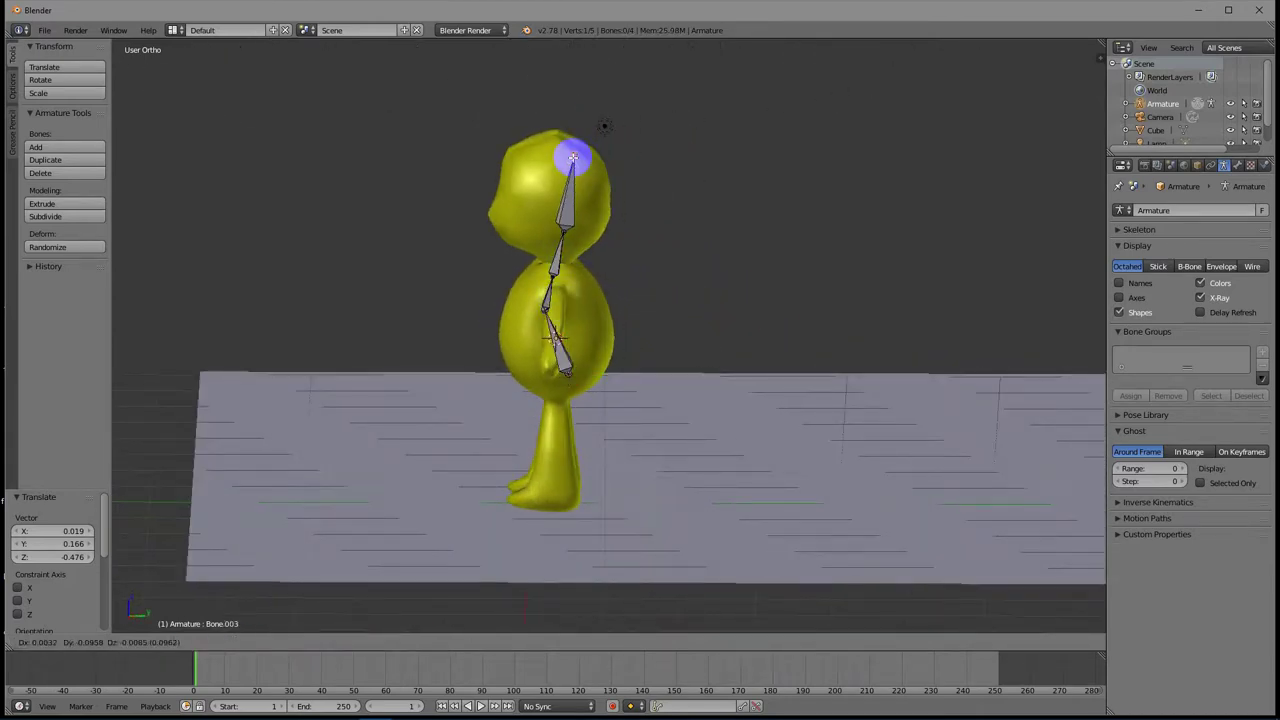
pyautogui.click(552, 152)
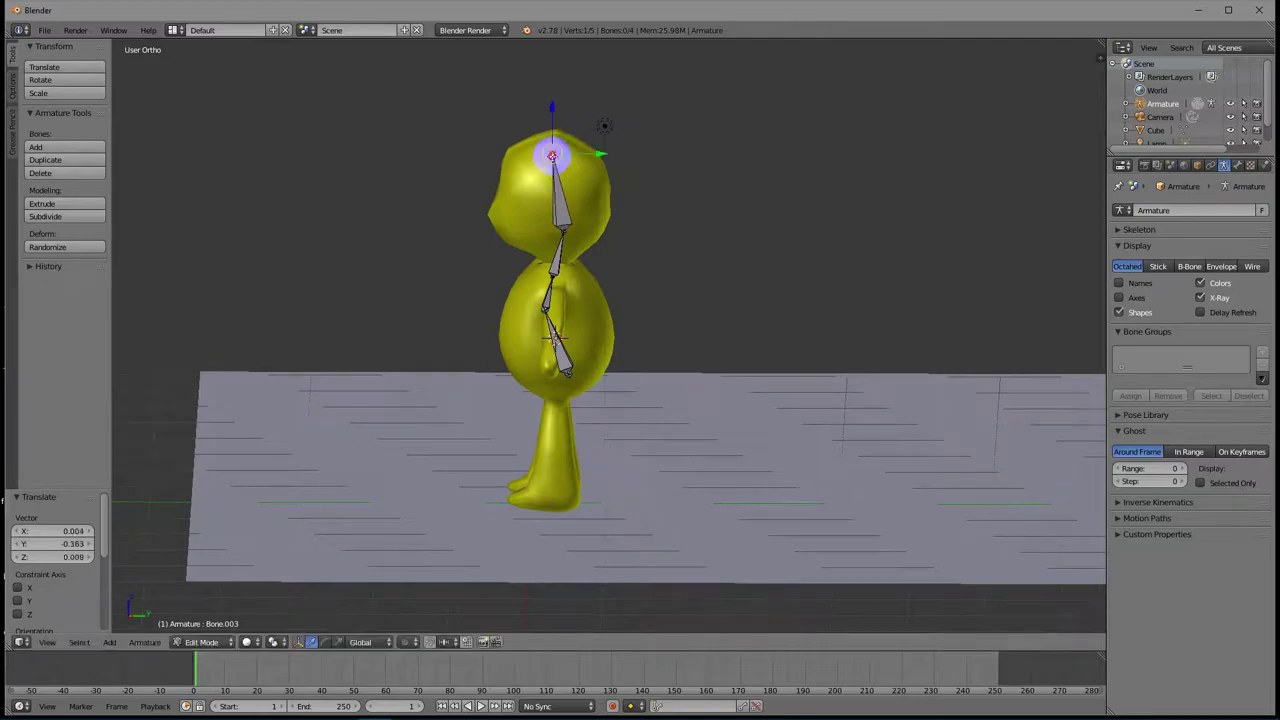
# Center the head bone's tip in front view by moving it about 0.06 in X.
pyautogui.moveTo(528, 291); pyautogui.dragTo(677, 277, button='middle')
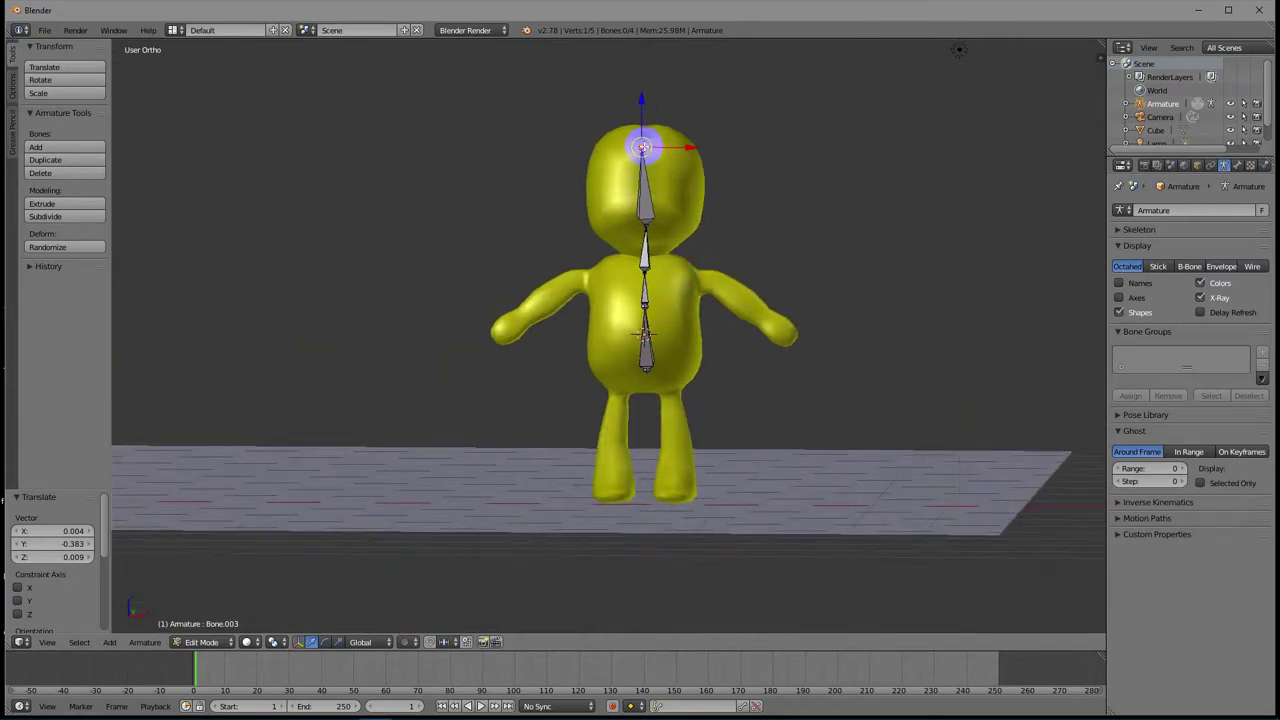
pyautogui.press('g')
pyautogui.click(648, 147)
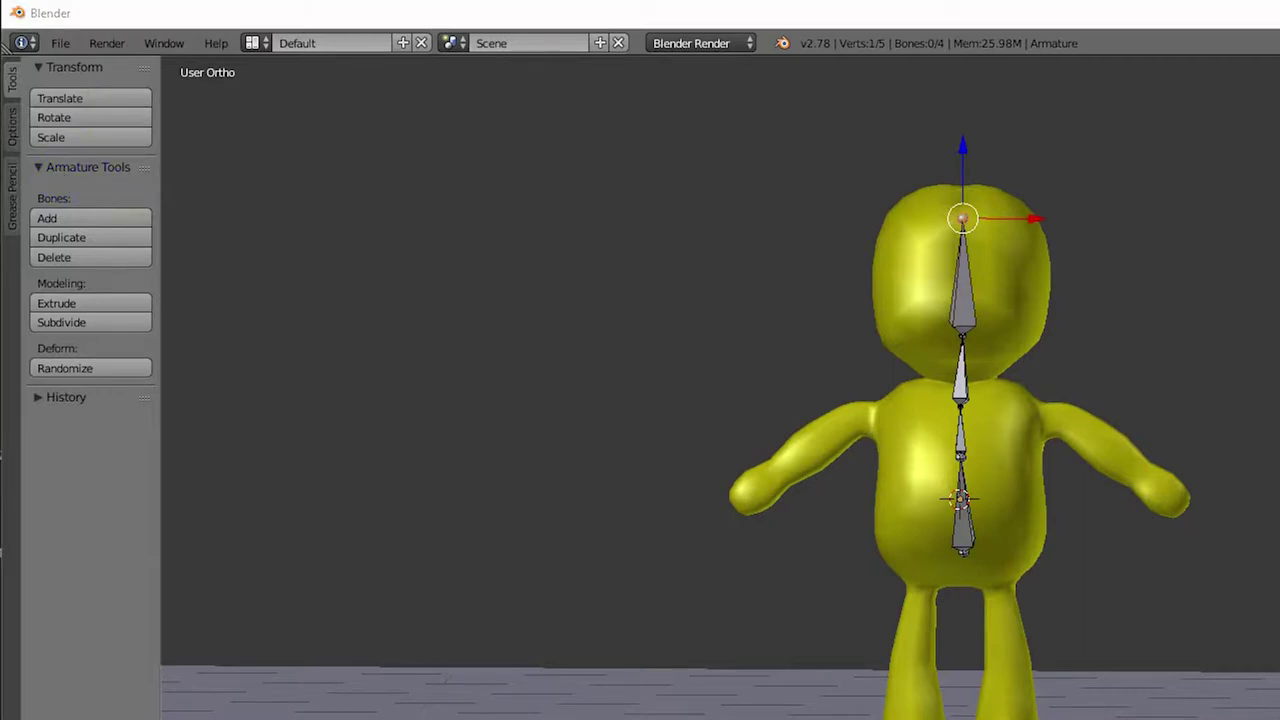
# Enable X-axis mirroring and extrude mirrored shoulder bones from the upper chest joint, about 0.71 in X and -0.11 in Z.
pyautogui.click(12, 124)
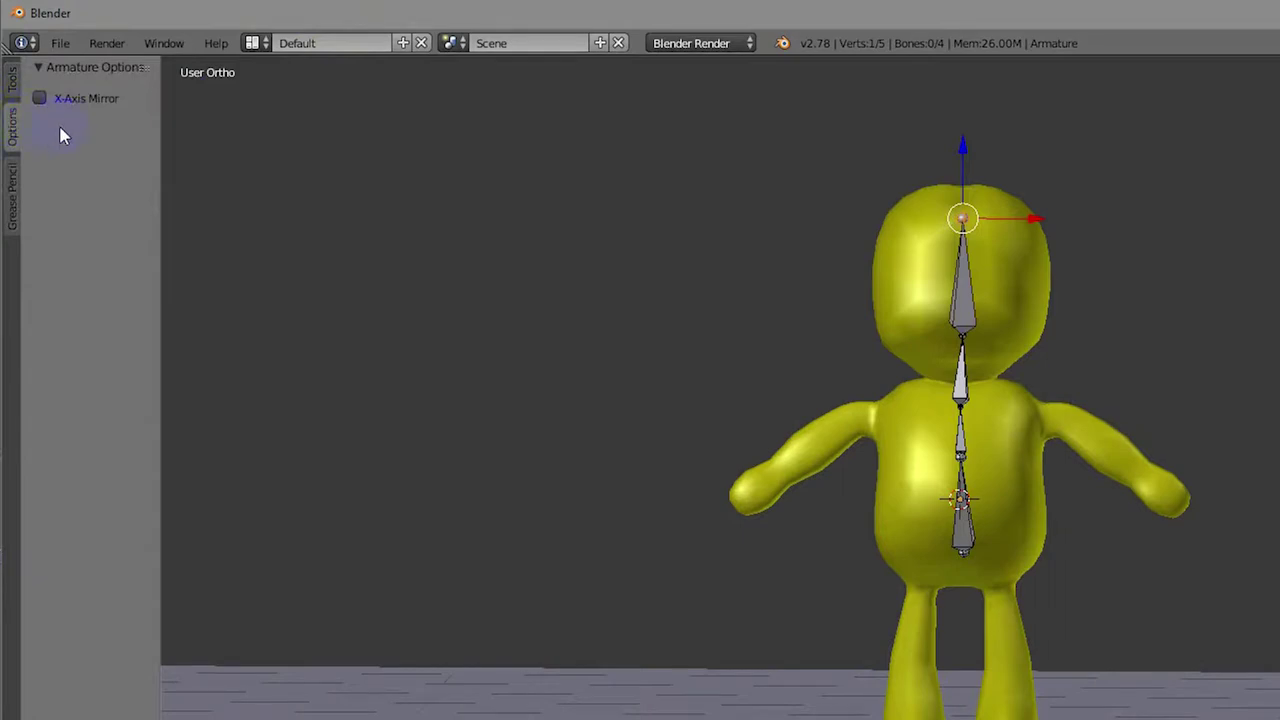
pyautogui.click(40, 100)
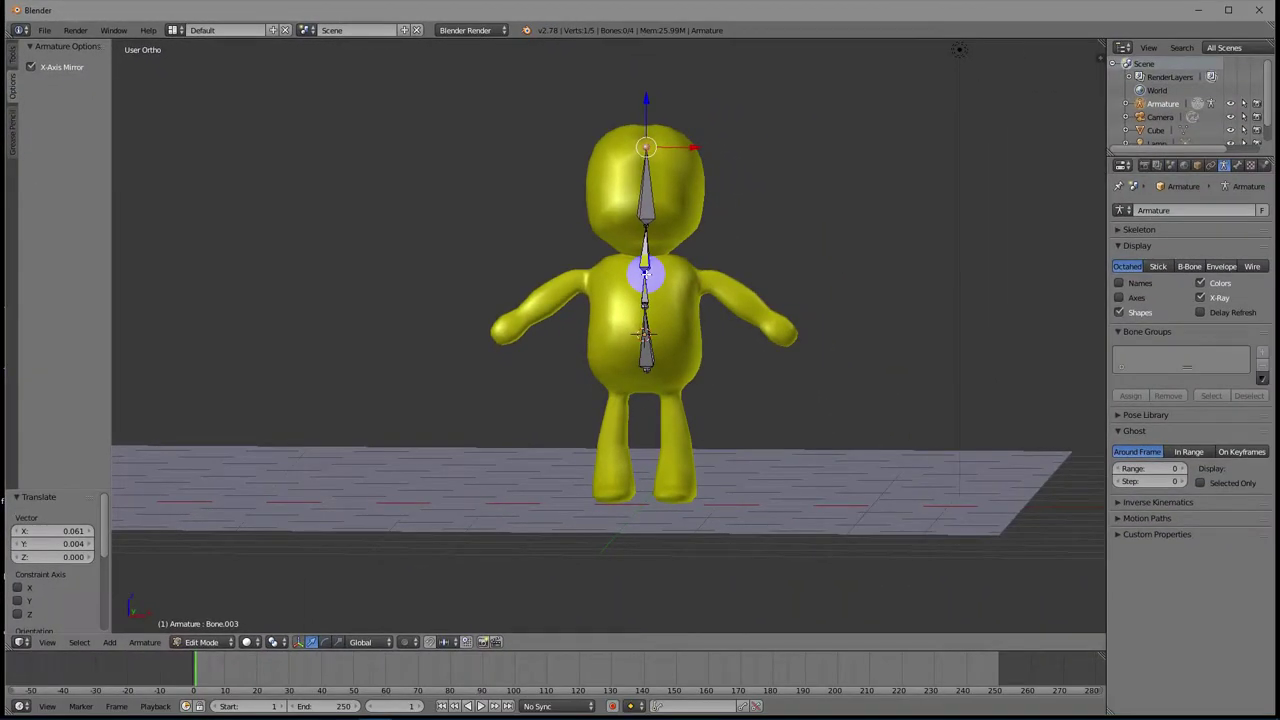
pyautogui.rightClick(646, 271)
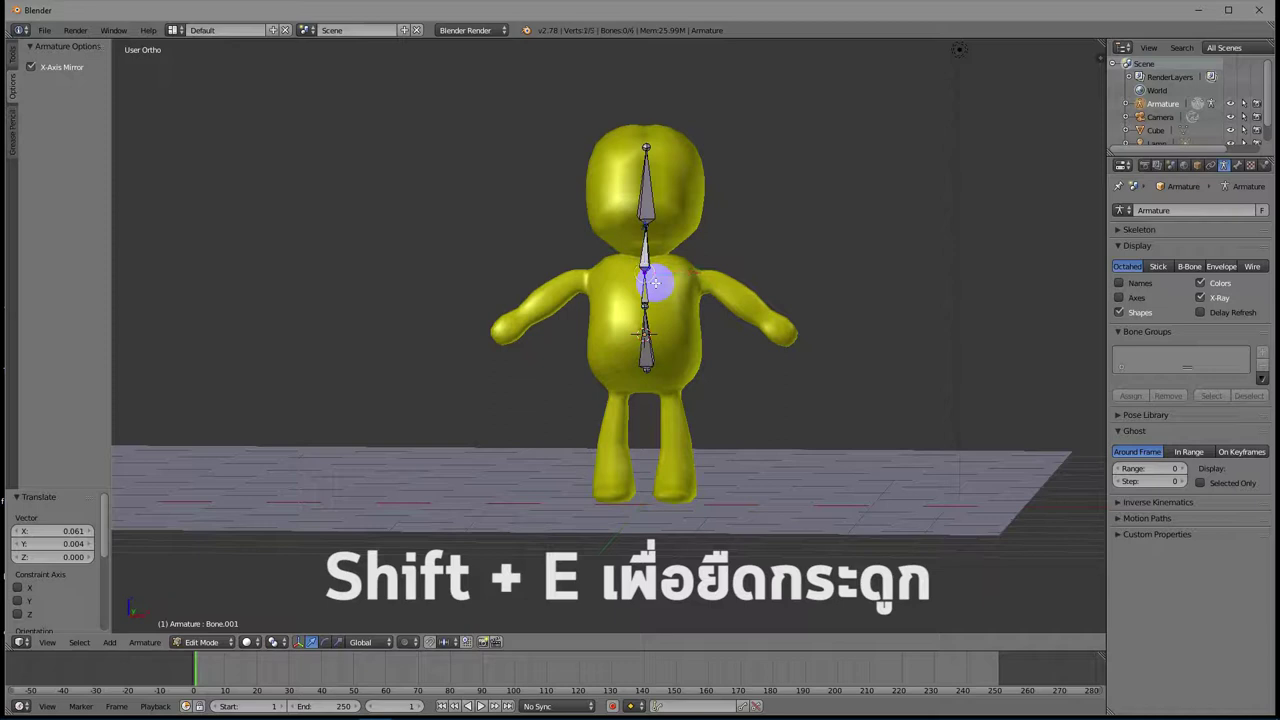
pyautogui.hotkey('shift', 'e')
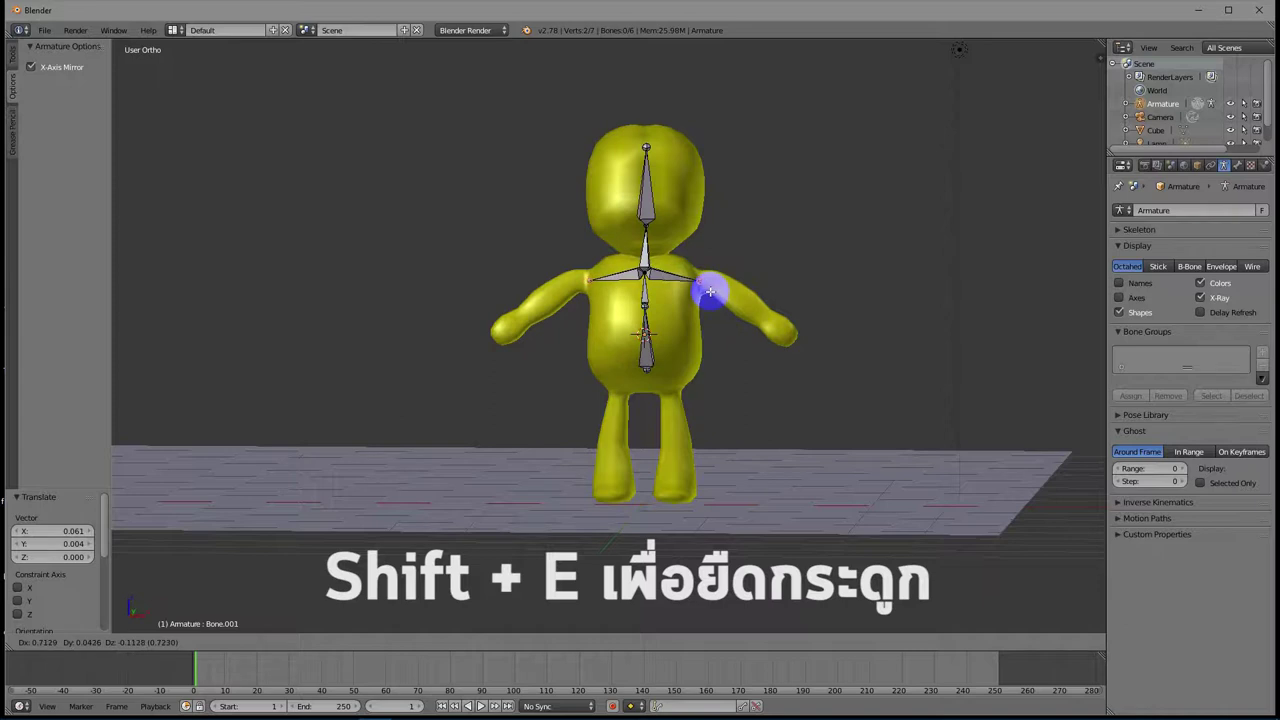
pyautogui.click(709, 291)
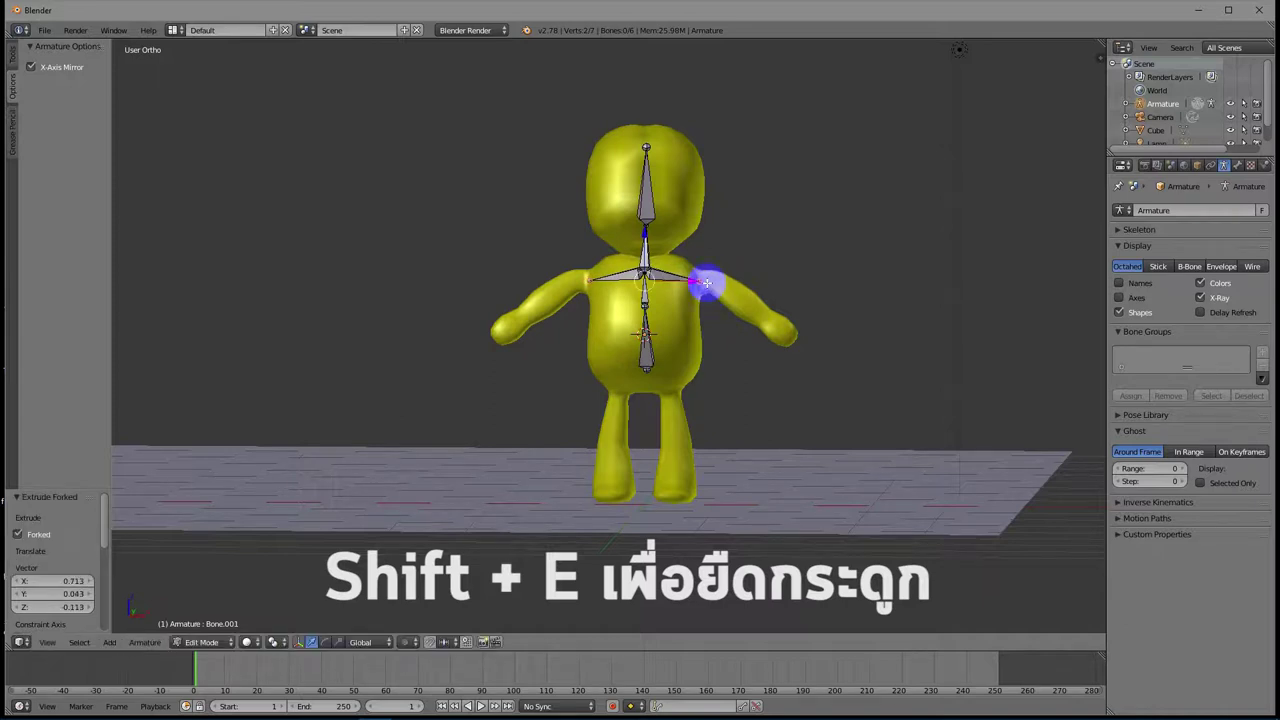
# Extend the mirrored arms with an upper arm bone ending at the elbow and a forearm bone ending in the hand.
pyautogui.hotkey('shift', 'e')
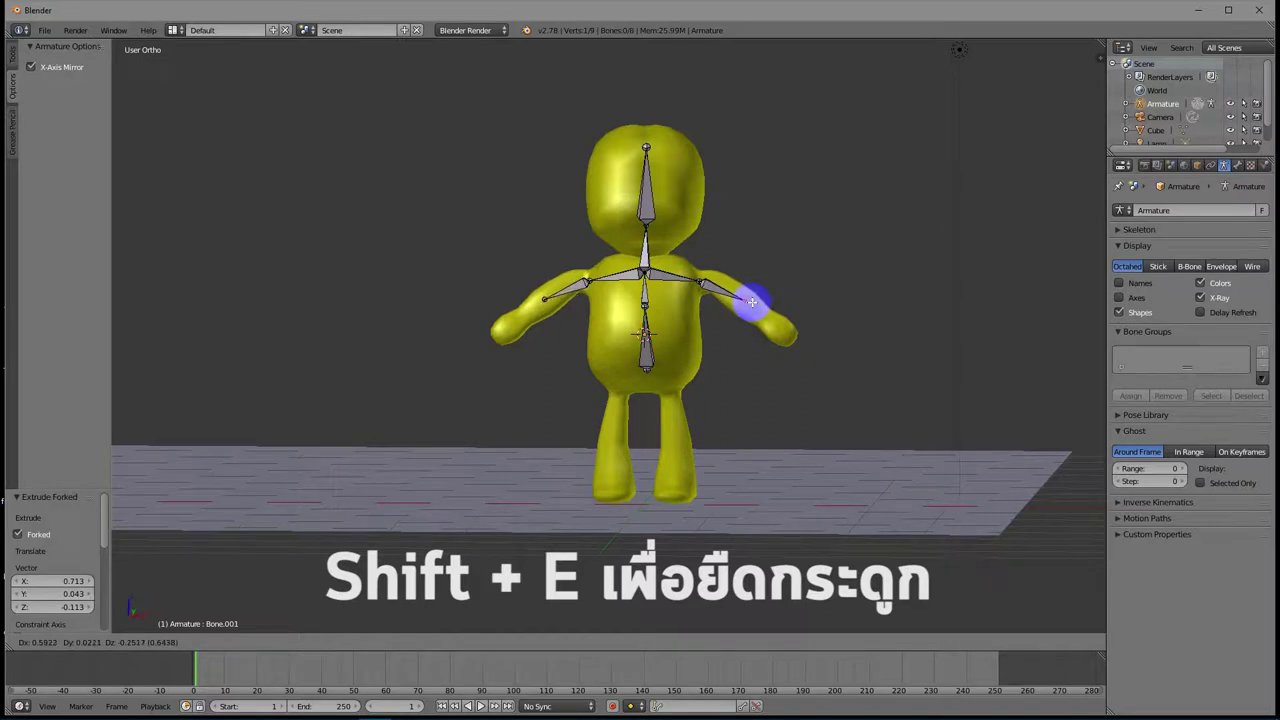
pyautogui.click(747, 302)
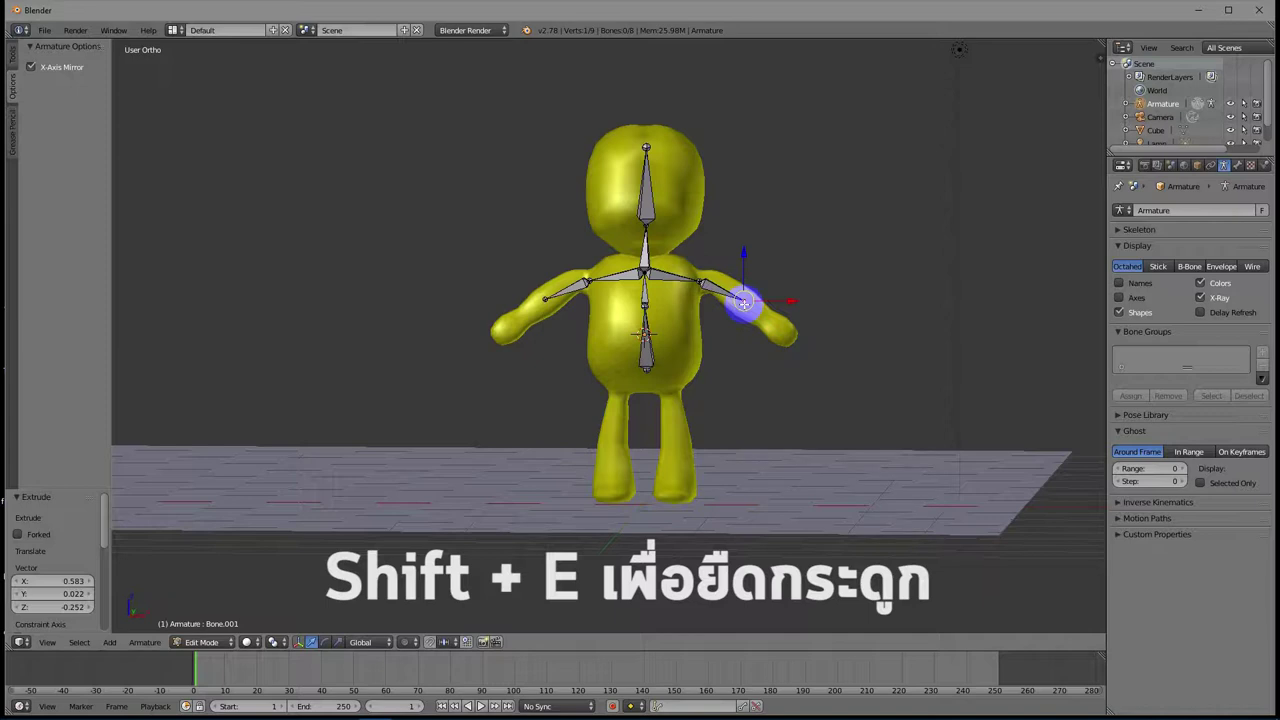
pyautogui.hotkey('shift', 'e')
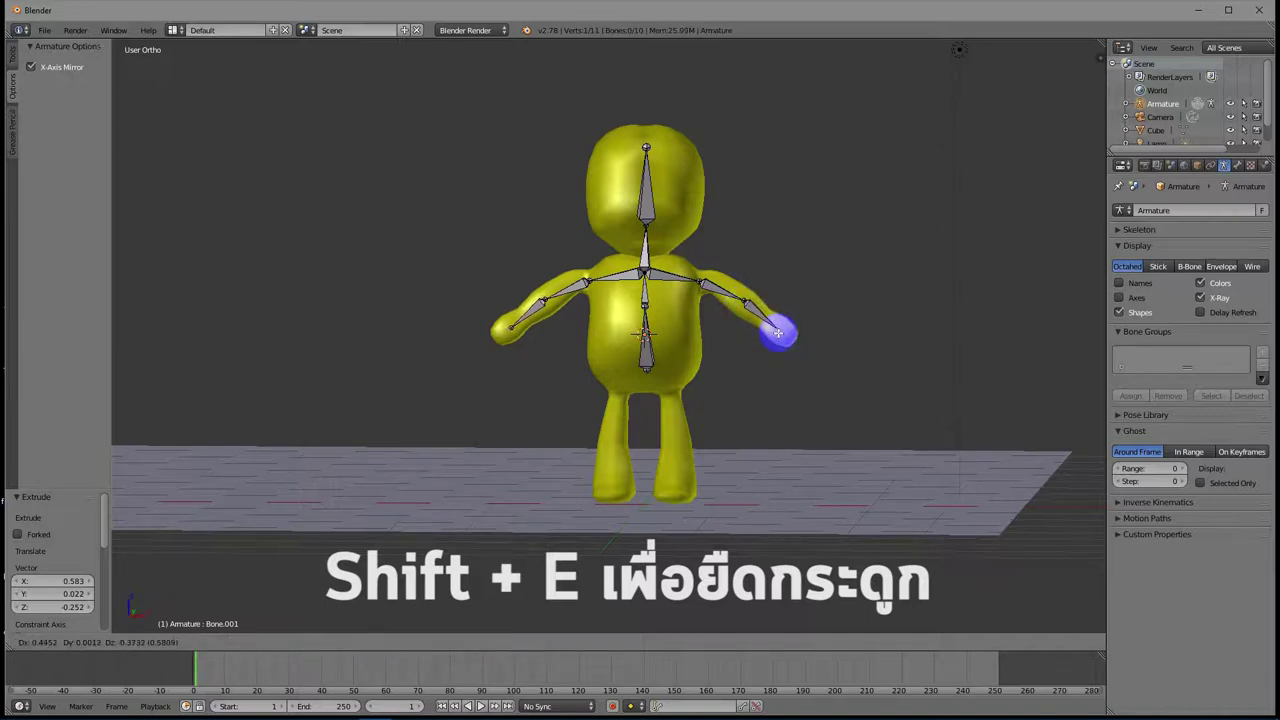
pyautogui.click(778, 333)
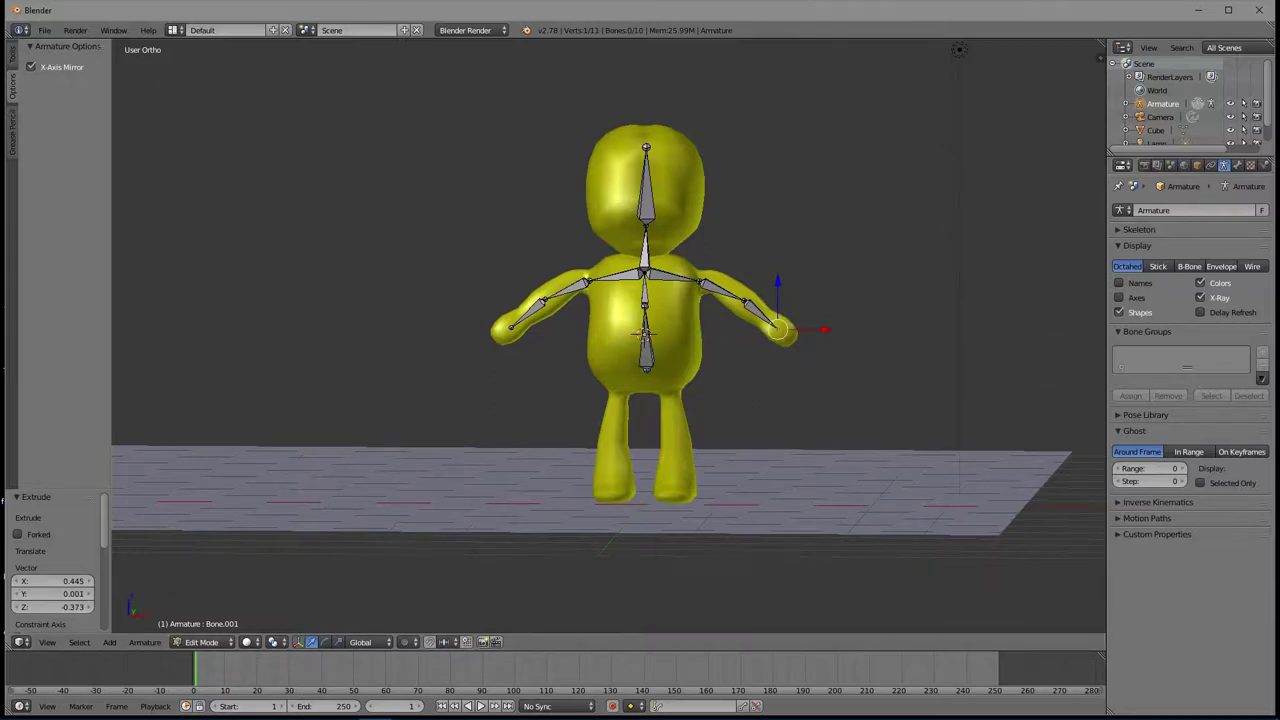
# Extrude mirrored hip bones from the pelvis joint to the tops of the legs, about 0.32 in X and -0.3 in Z.
pyautogui.rightClick(647, 371)
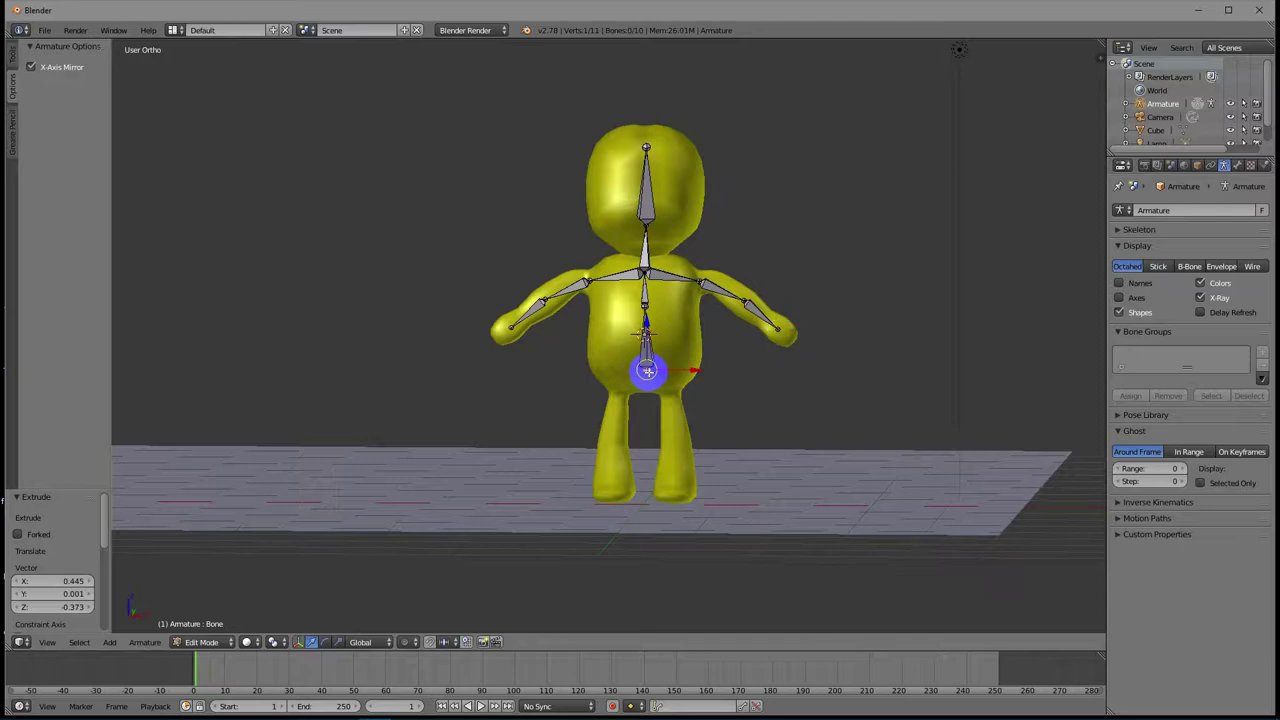
pyautogui.press('e')
pyautogui.rightClick(657, 380)
pyautogui.hotkey('shift', 'e')
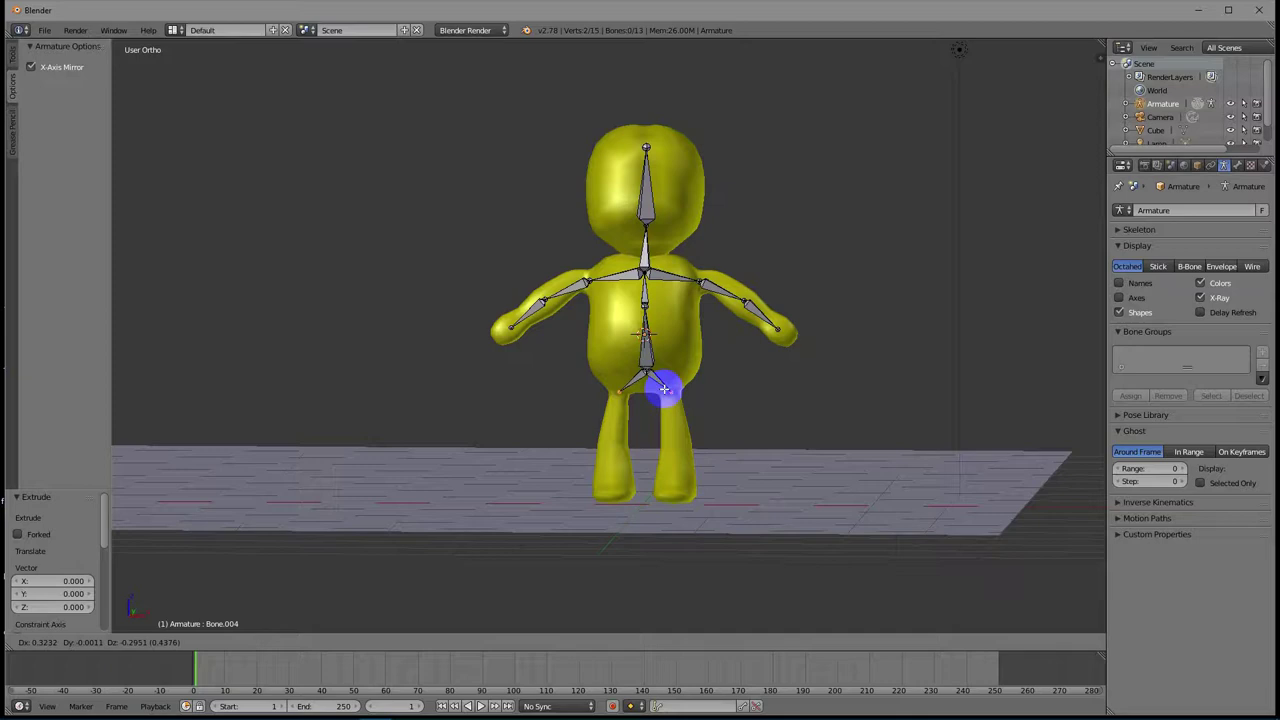
pyautogui.click(665, 389)
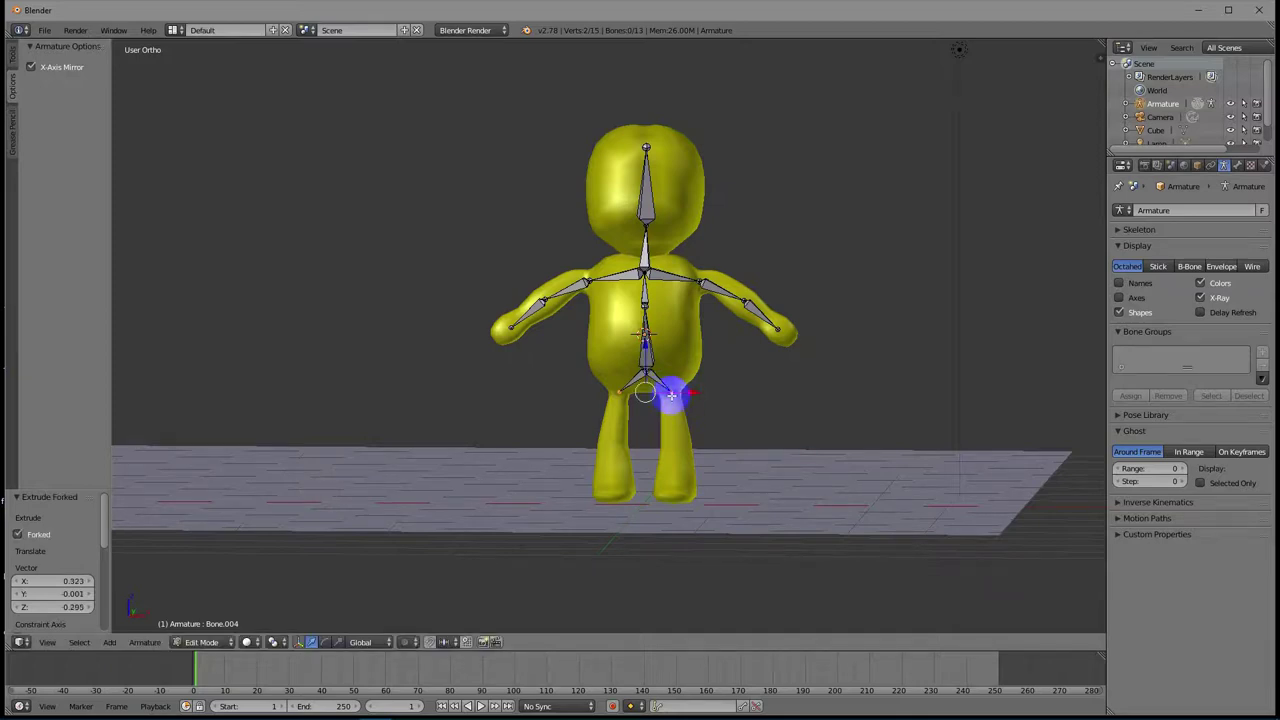
# Extrude mirrored thigh and shin bones down the legs, about -0.65 and -0.48 in Z.
pyautogui.hotkey('shift', 'e')
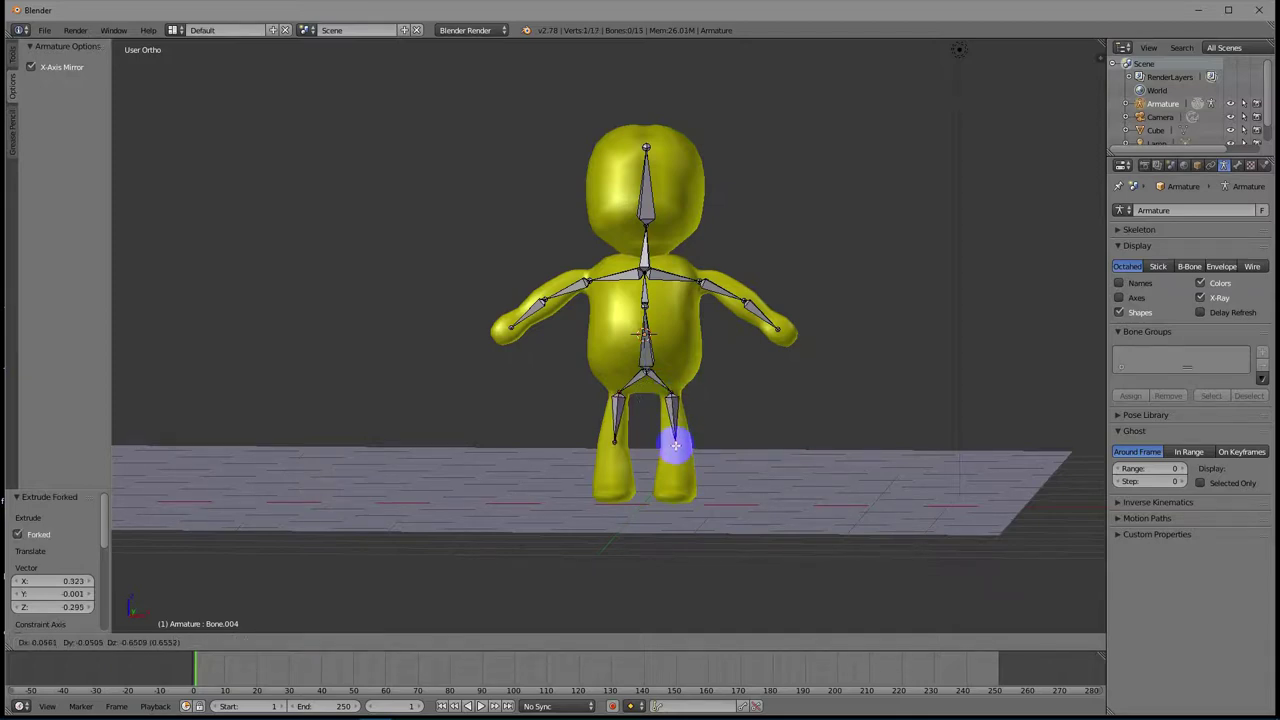
pyautogui.click(673, 445)
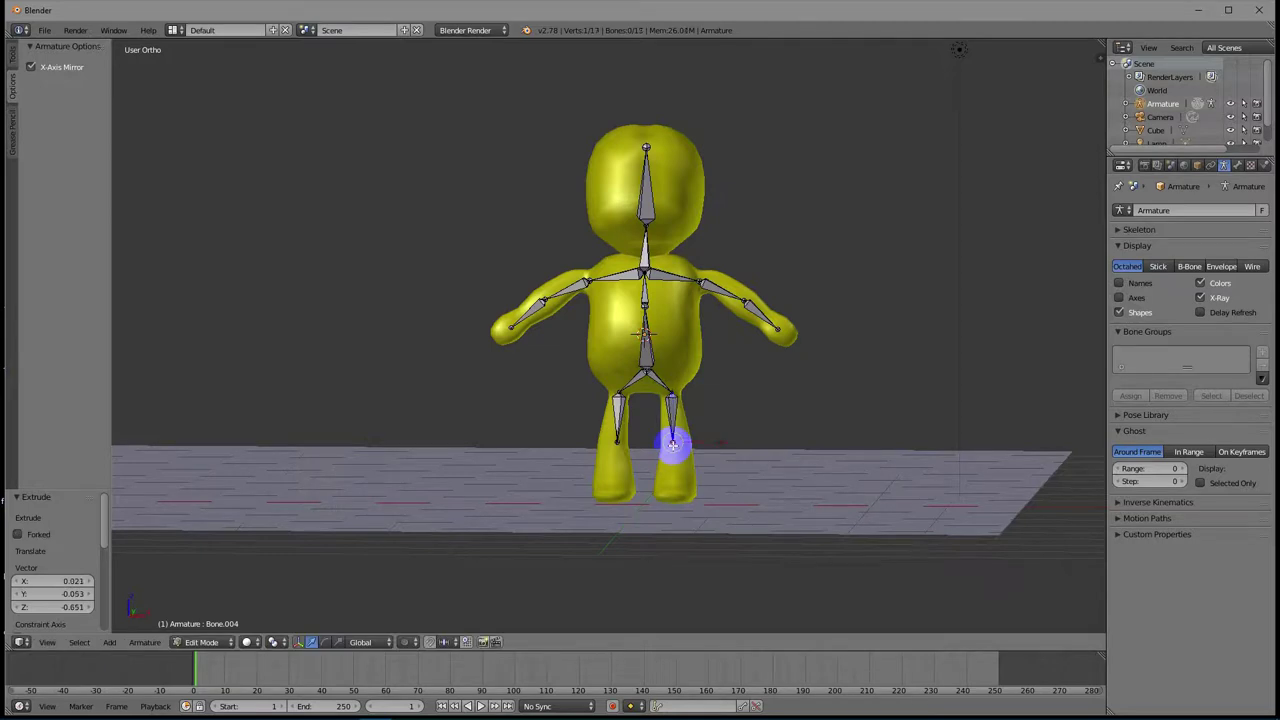
pyautogui.press('e')
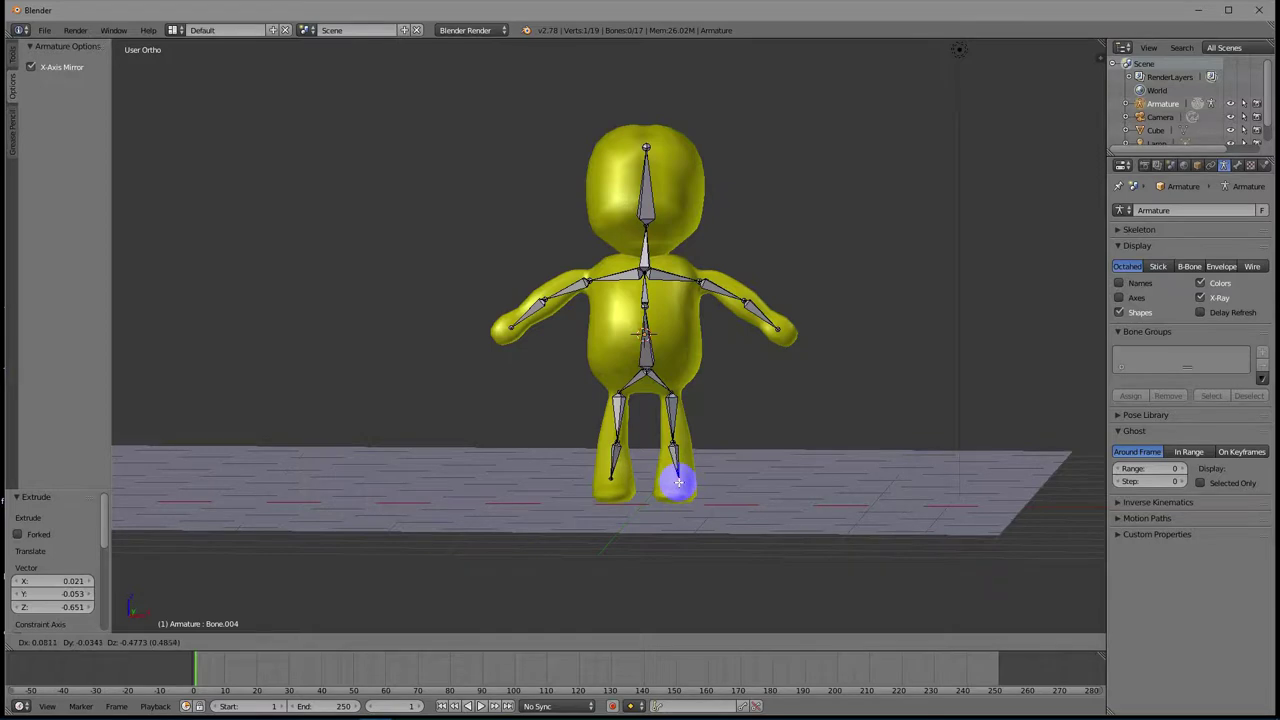
pyautogui.click(677, 480)
# Extrude a foot bone forward from the ankle in side view, followed by a toe bone about -0.29 in Y.
pyautogui.moveTo(781, 473); pyautogui.dragTo(571, 477, button='middle')
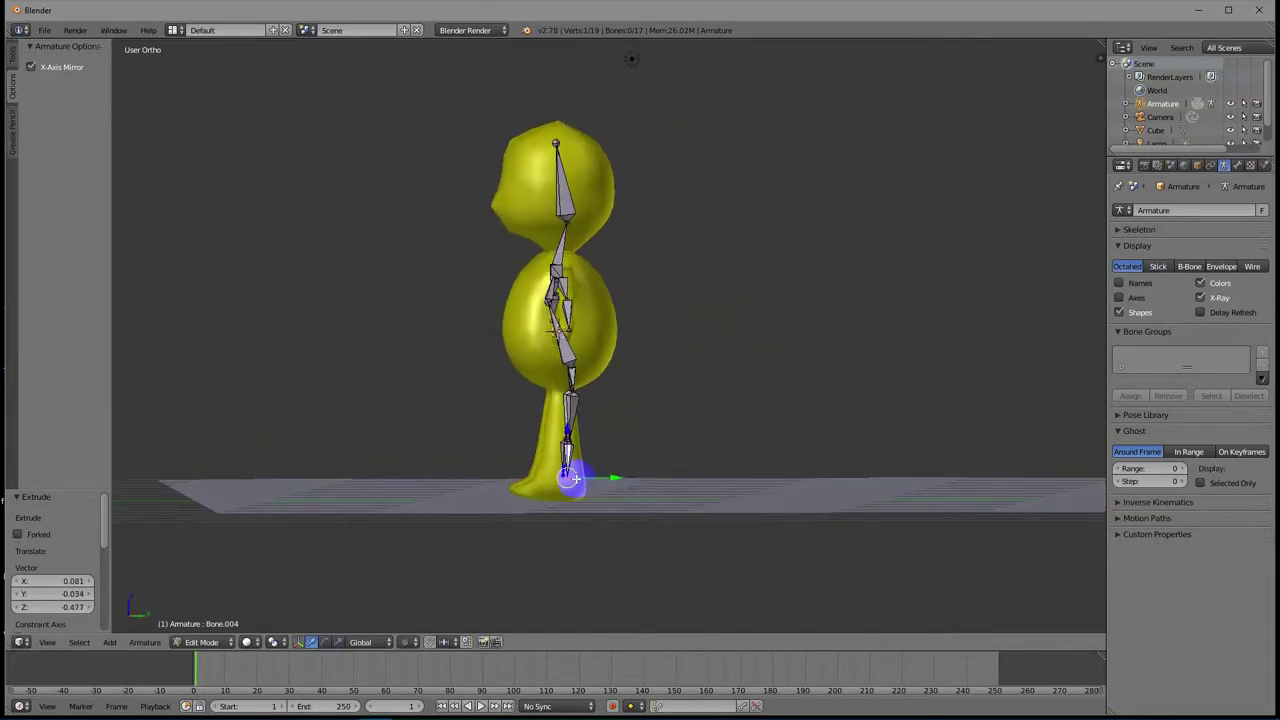
pyautogui.press('e')
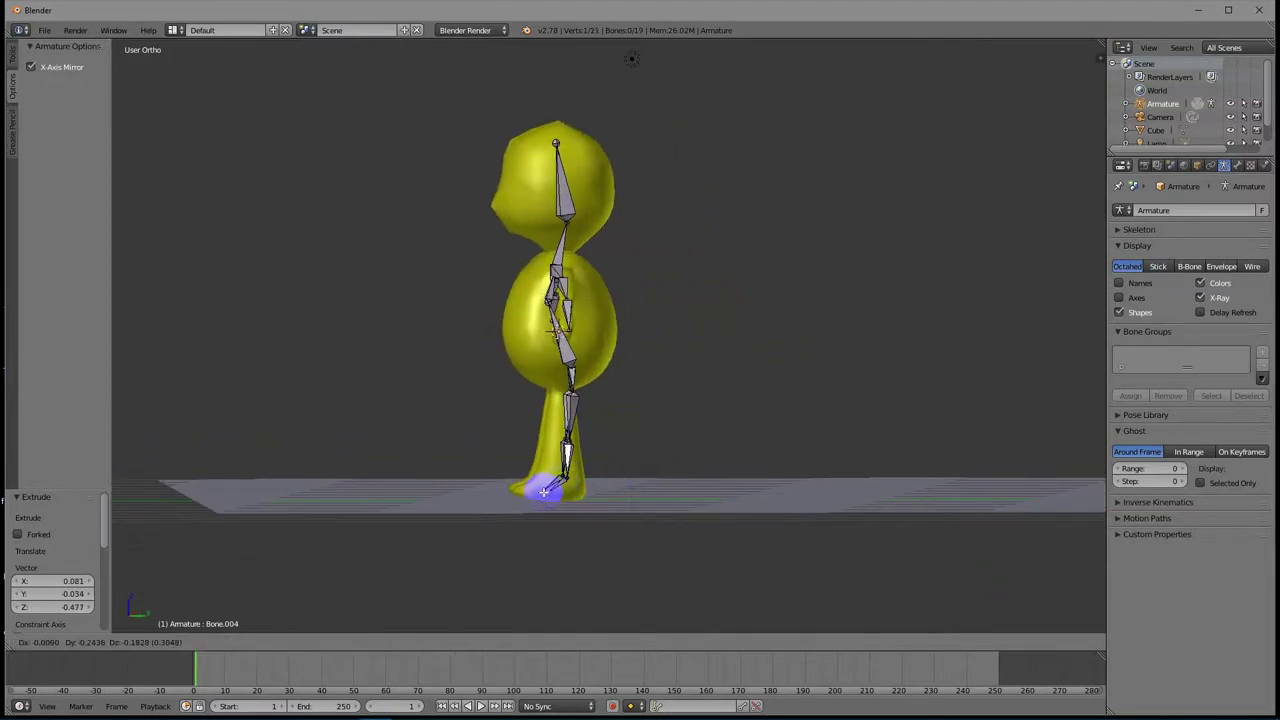
pyautogui.click(541, 490)
pyautogui.press('e')
pyautogui.click(520, 490)
# Move the leg's top joint about -0.17 in Y and the knee joint about -0.22 in Y in side view.
pyautogui.moveTo(586, 334); pyautogui.dragTo(691, 336, button='middle')
pyautogui.moveTo(694, 387)
pyautogui.mouseDown(button='middle')
pyautogui.moveTo(543, 386)
pyautogui.moveTo(558, 393)
pyautogui.moveTo(571, 380)
pyautogui.moveTo(543, 391)
pyautogui.moveTo(563, 381)
pyautogui.moveTo(543, 371)
pyautogui.moveTo(554, 381)
pyautogui.mouseUp(button='middle')
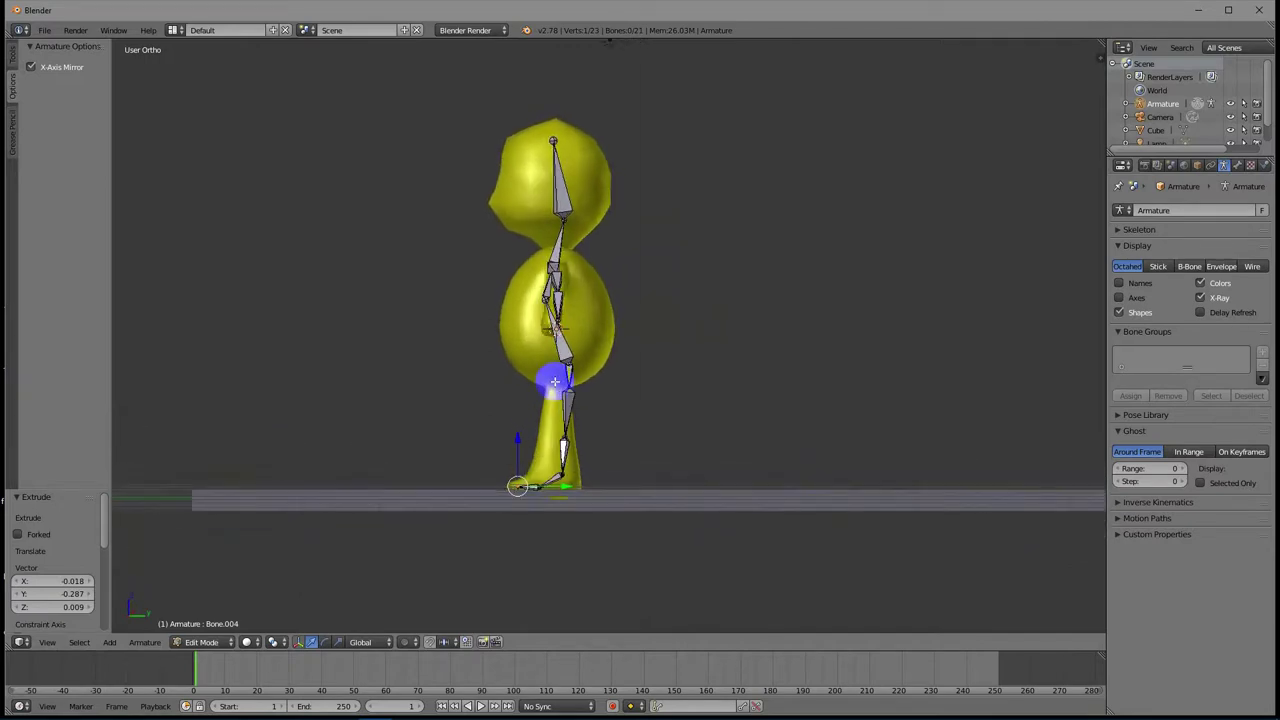
pyautogui.rightClick(568, 388)
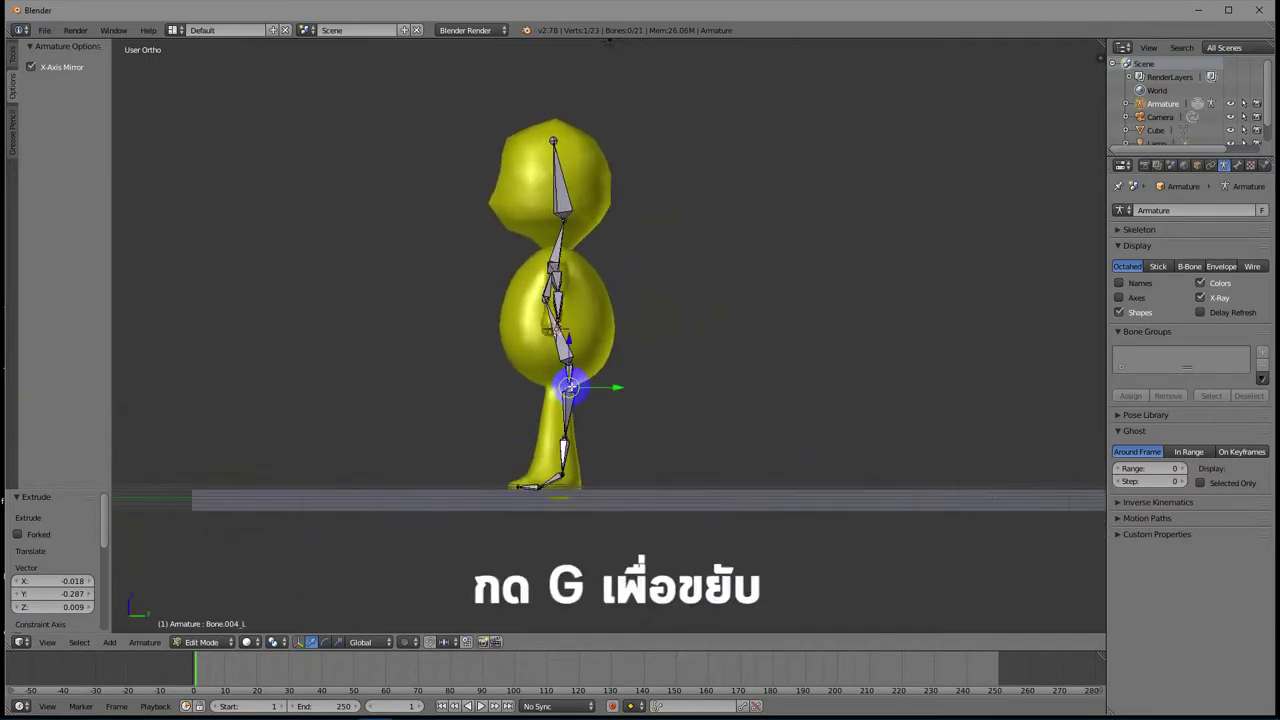
pyautogui.press('g')
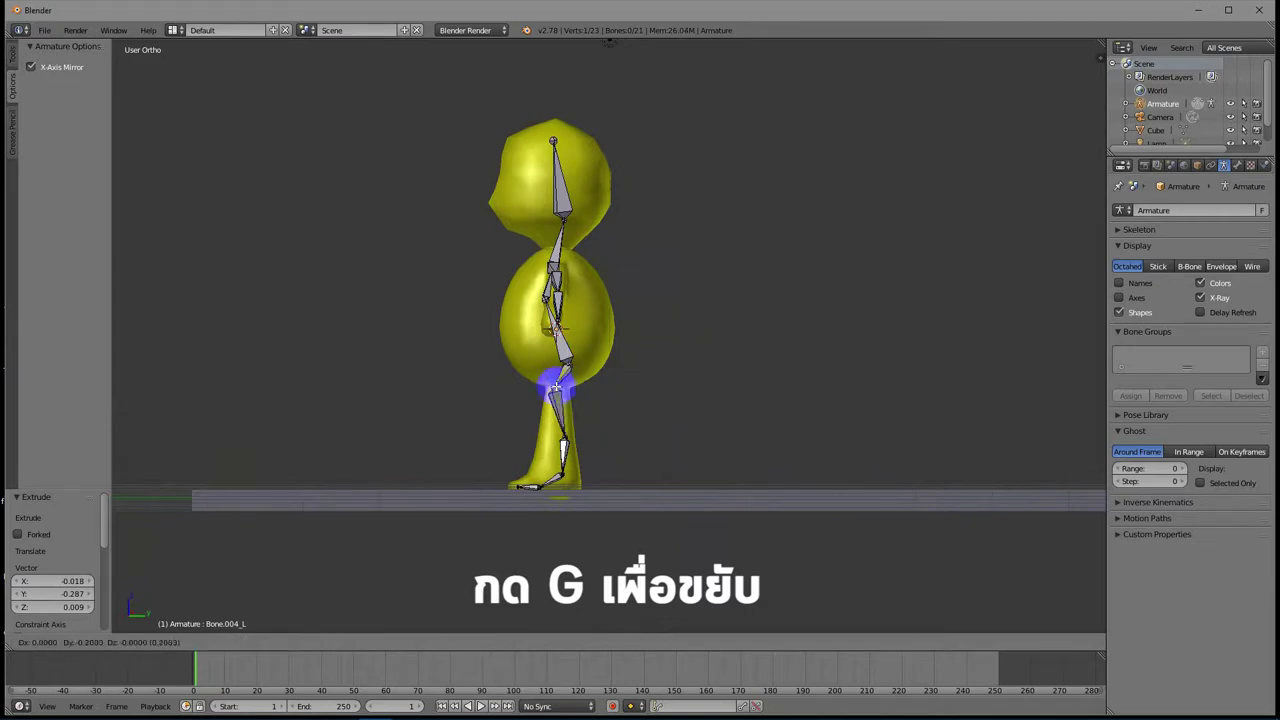
pyautogui.click(563, 430)
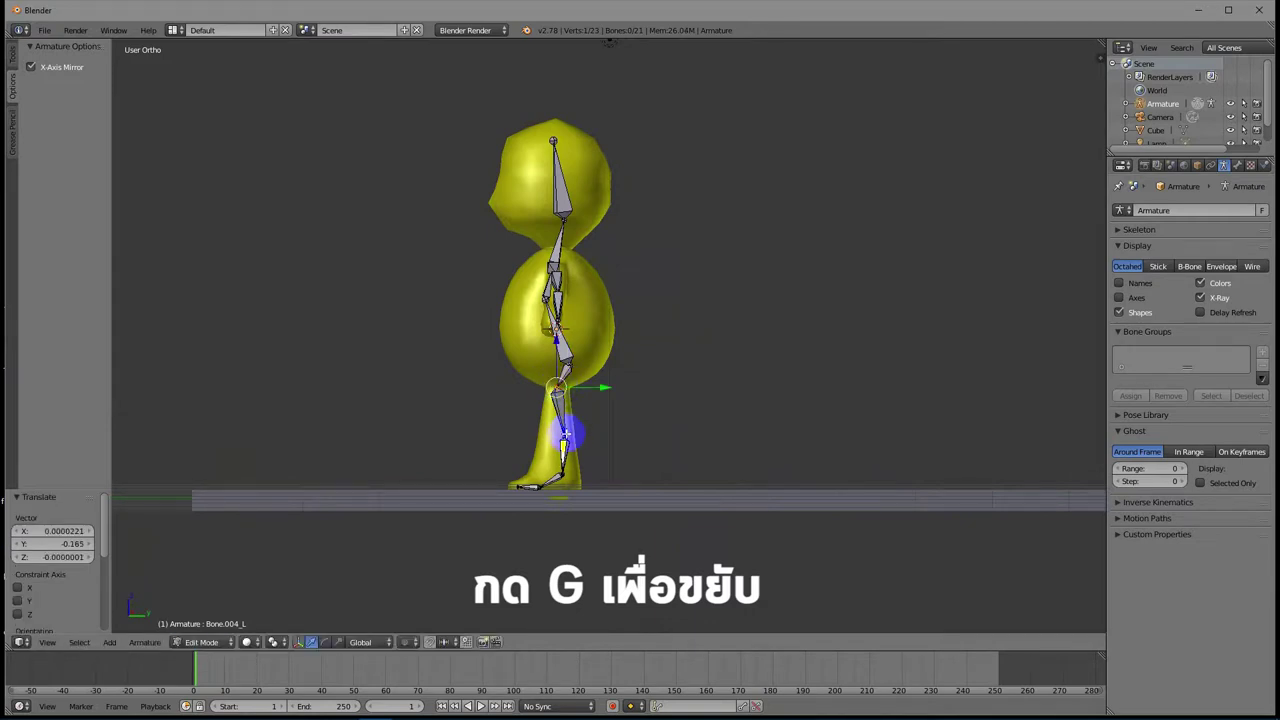
pyautogui.press('g')
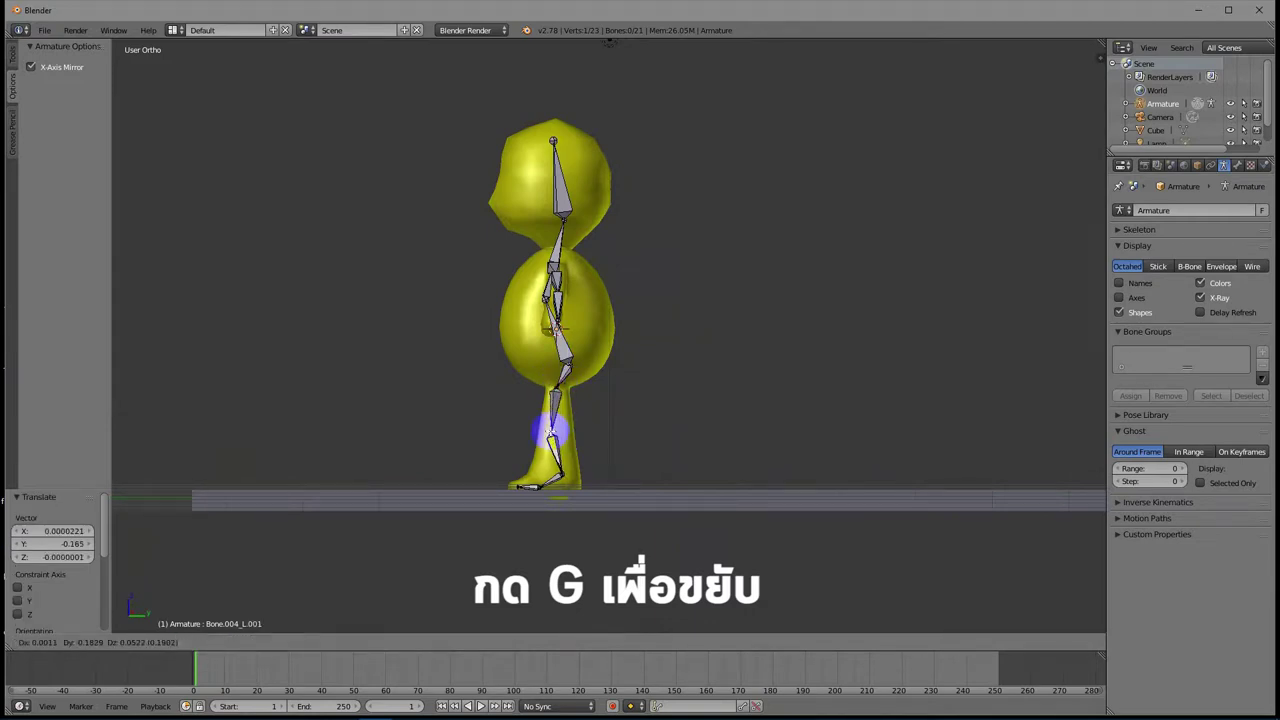
pyautogui.click(548, 433)
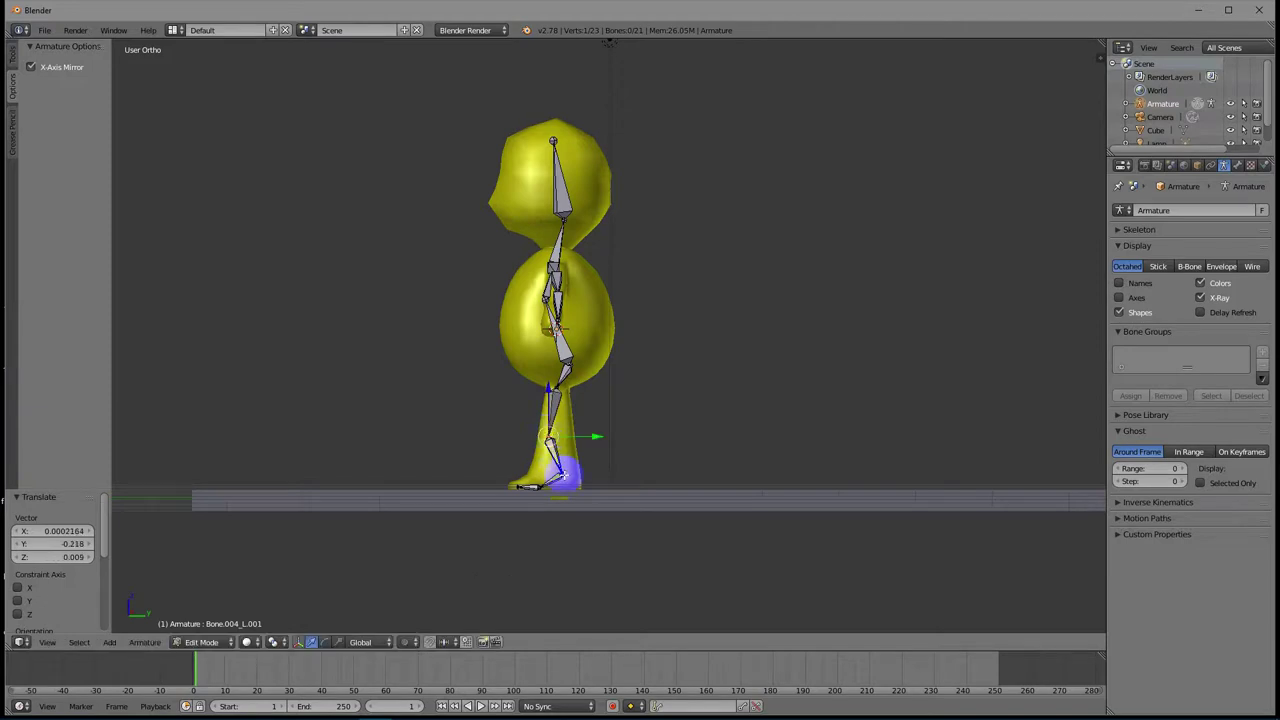
# Move the ankle joint about -0.09 in Y and 0.09 in Z, and raise the mid-foot joint about 0.1 in Z.
pyautogui.rightClick(562, 476)
pyautogui.press('g')
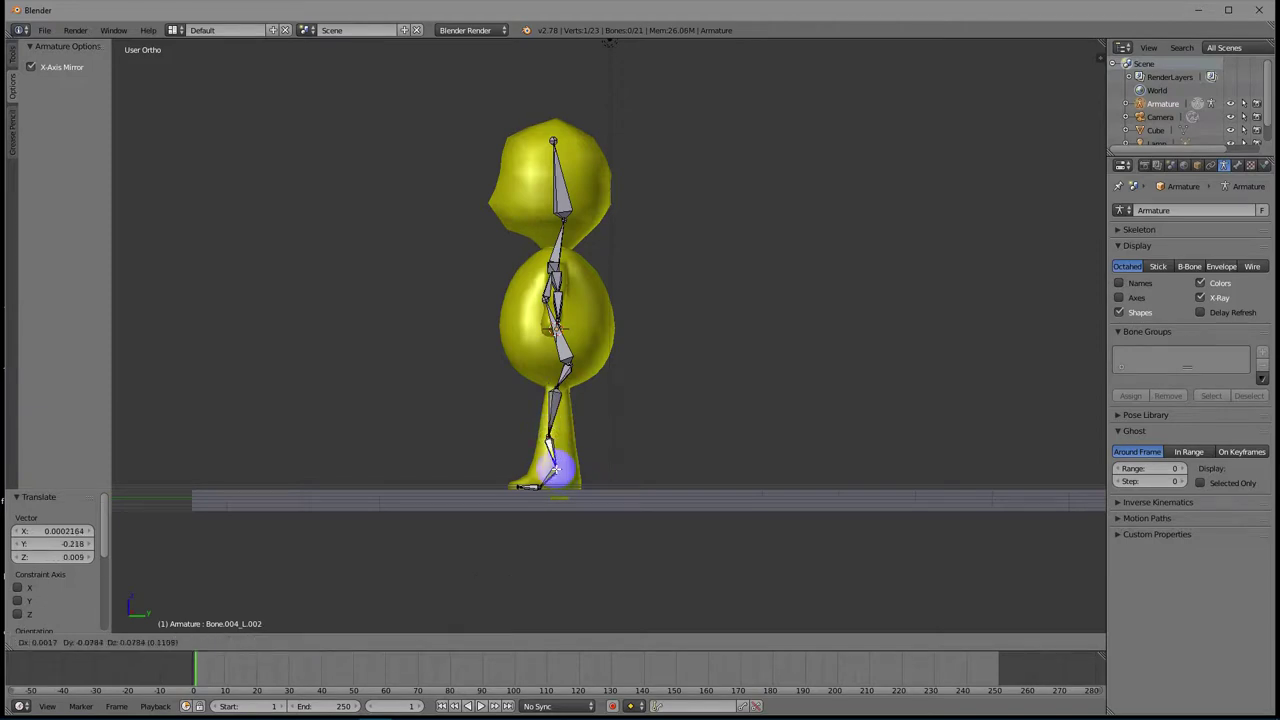
pyautogui.click(556, 468)
pyautogui.rightClick(540, 485)
pyautogui.press('g')
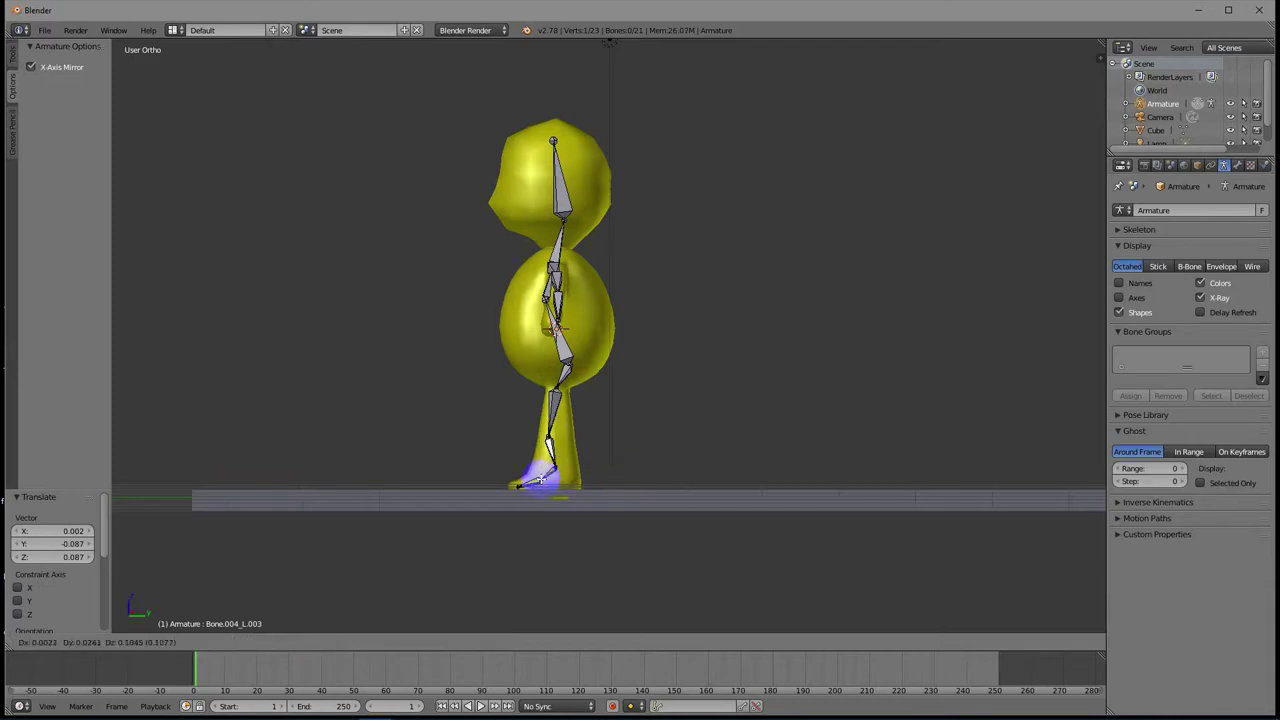
pyautogui.click(540, 480)
# Shift the ankle joint back about 0.12 in Y and the mid-foot joint forward about -0.09 in Y.
pyautogui.rightClick(563, 467)
pyautogui.press('g')
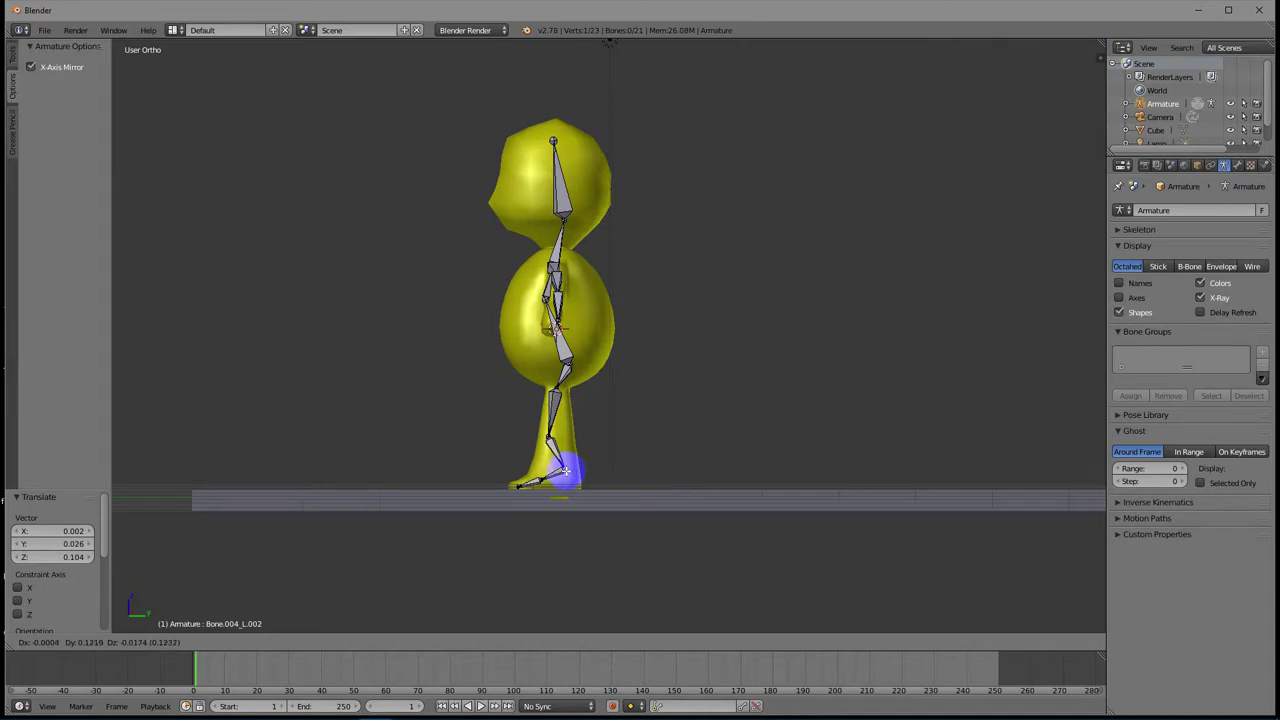
pyautogui.click(565, 470)
pyautogui.rightClick(532, 484)
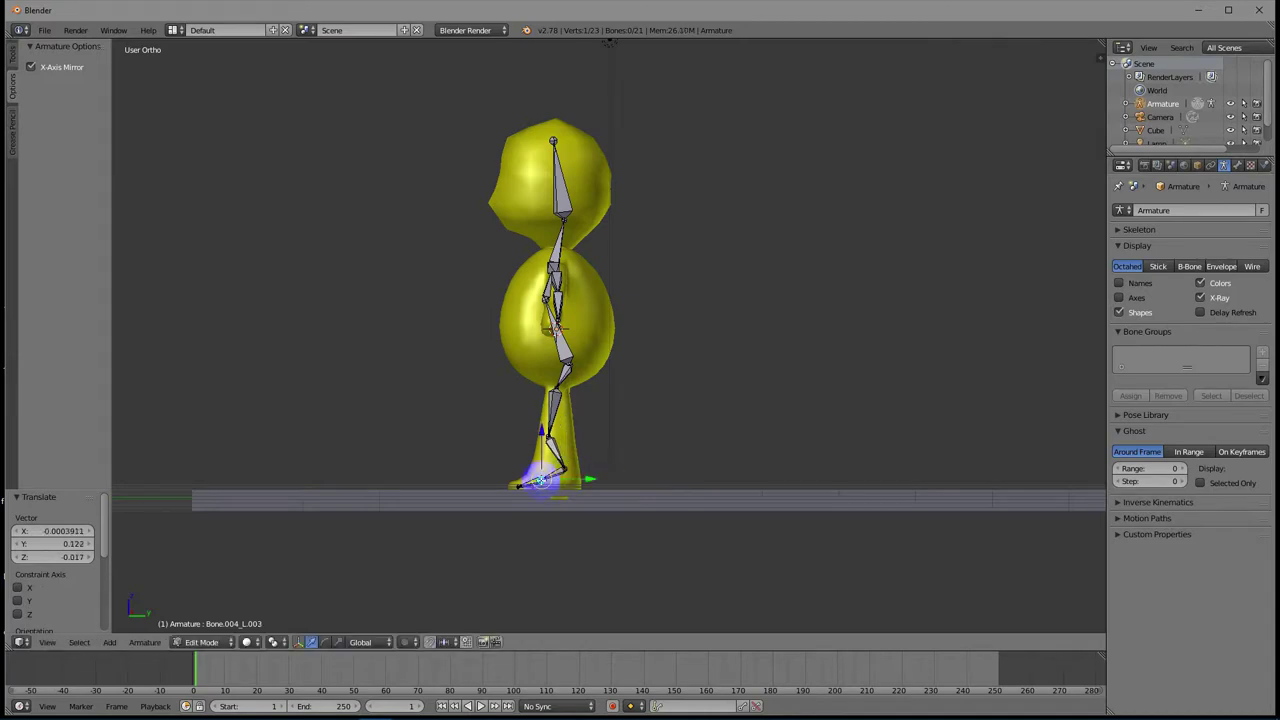
pyautogui.press('g')
pyautogui.click(532, 484)
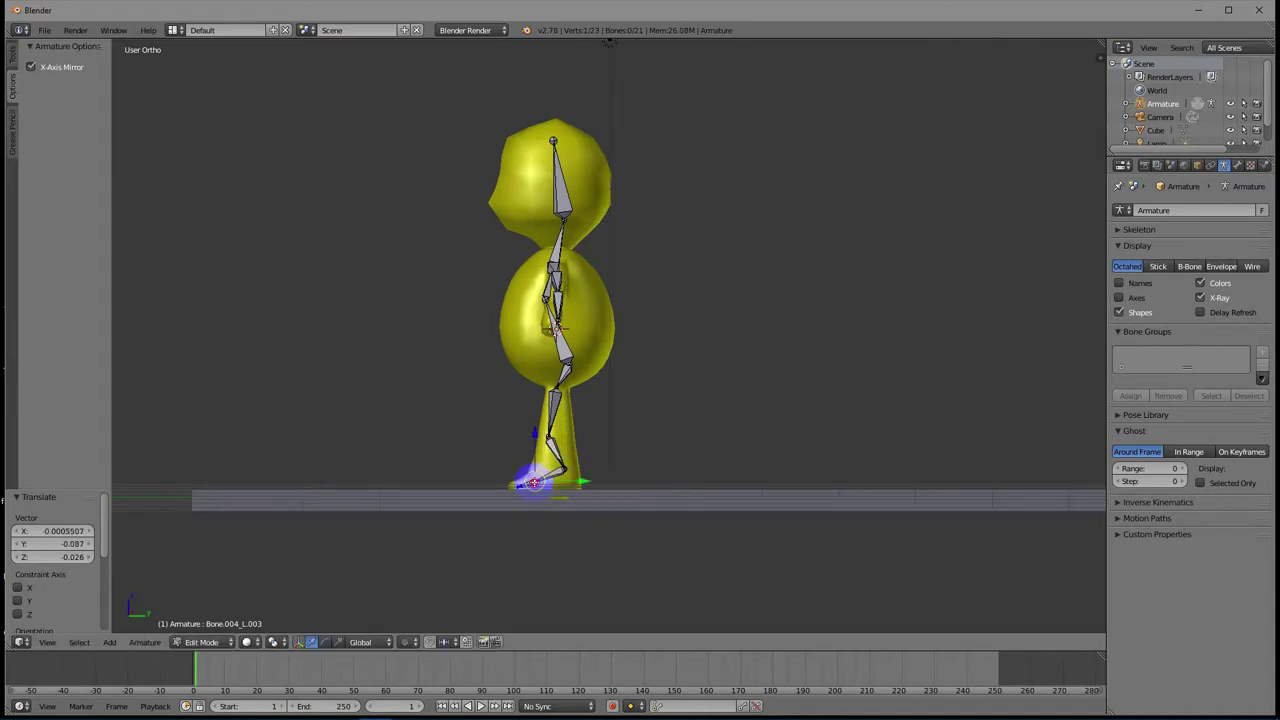
# Adjust the tip of the character's right shoulder bone by about -0.03 in X, 0.06 in Y and 0.01 in Z.
pyautogui.moveTo(574, 474); pyautogui.dragTo(577, 490, button='middle')
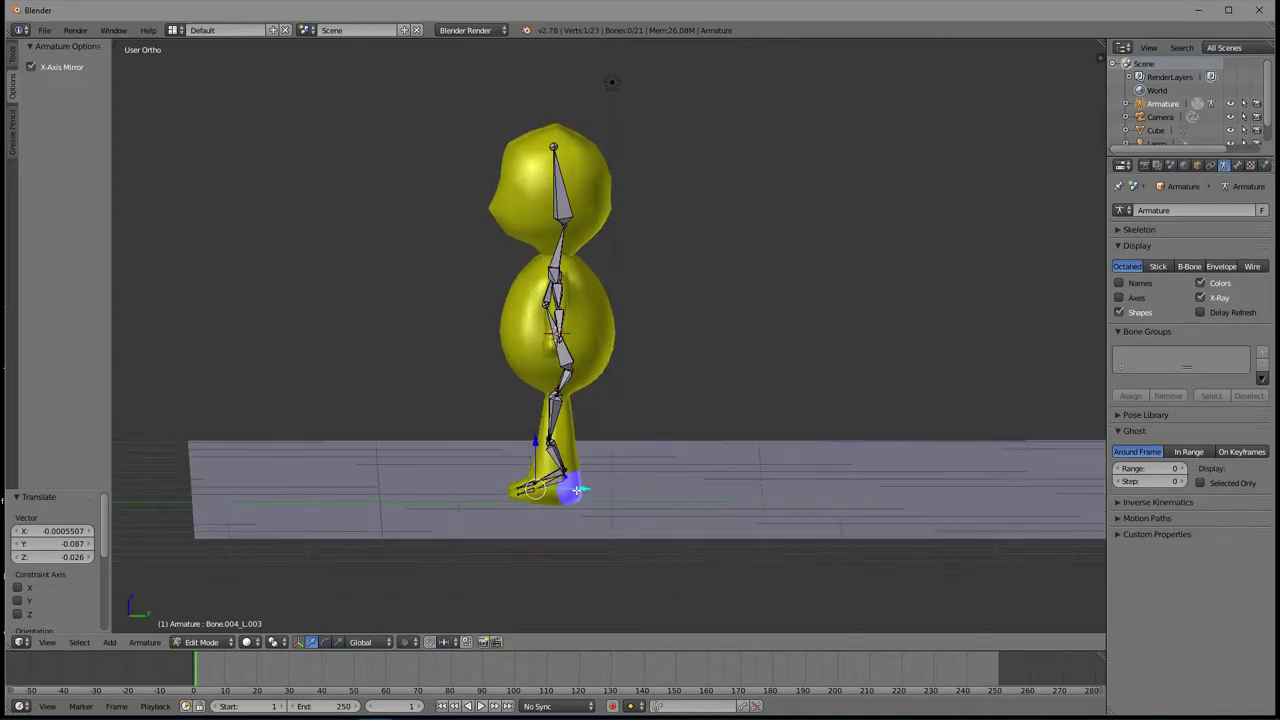
pyautogui.moveTo(514, 366); pyautogui.dragTo(758, 436, button='middle')
pyautogui.rightClick(643, 323)
pyautogui.moveTo(643, 323); pyautogui.dragTo(645, 324, button='right')
pyautogui.moveTo(720, 320); pyautogui.dragTo(698, 330, button='middle')
pyautogui.moveTo(942, 67)
pyautogui.mouseDown(button='middle')
pyautogui.moveTo(957, 209)
pyautogui.moveTo(957, 114)
pyautogui.moveTo(800, 112)
pyautogui.moveTo(957, 77)
pyautogui.moveTo(959, 48)
pyautogui.mouseUp(button='middle')
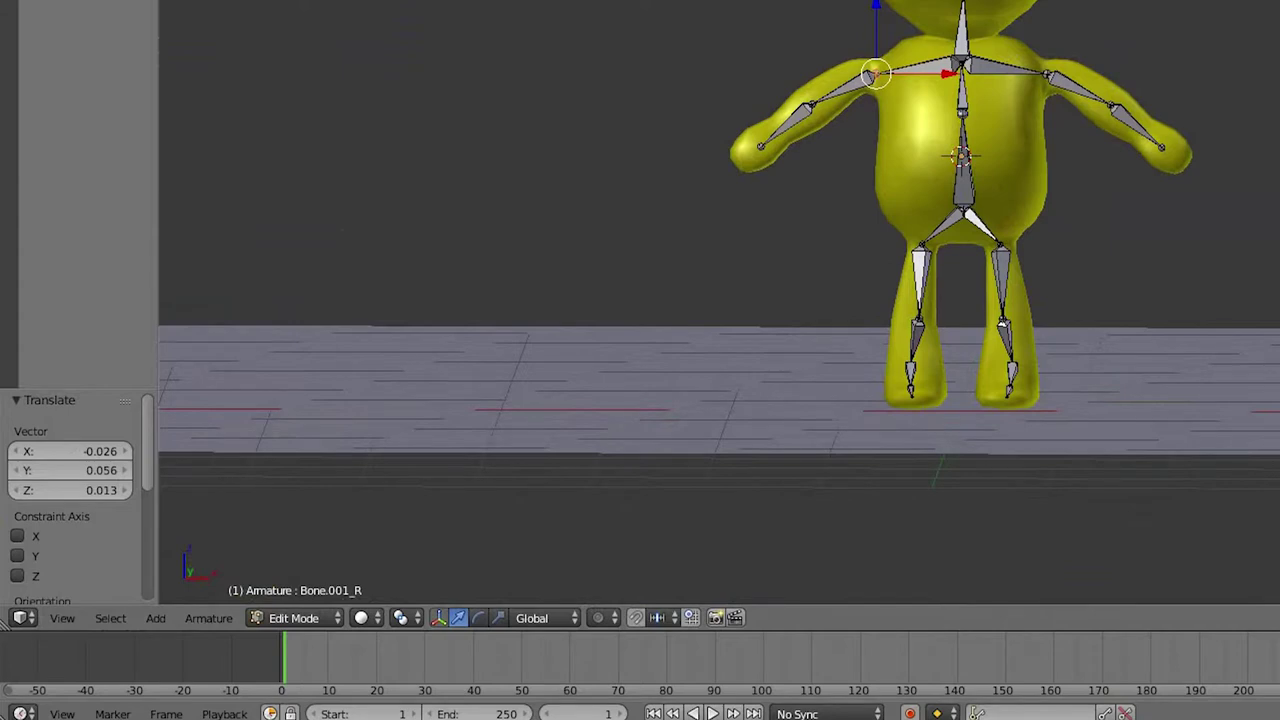
# Switch the armature to Pose Mode and test-rotate the head bone and the neck bone slightly.
pyautogui.click(329, 617)
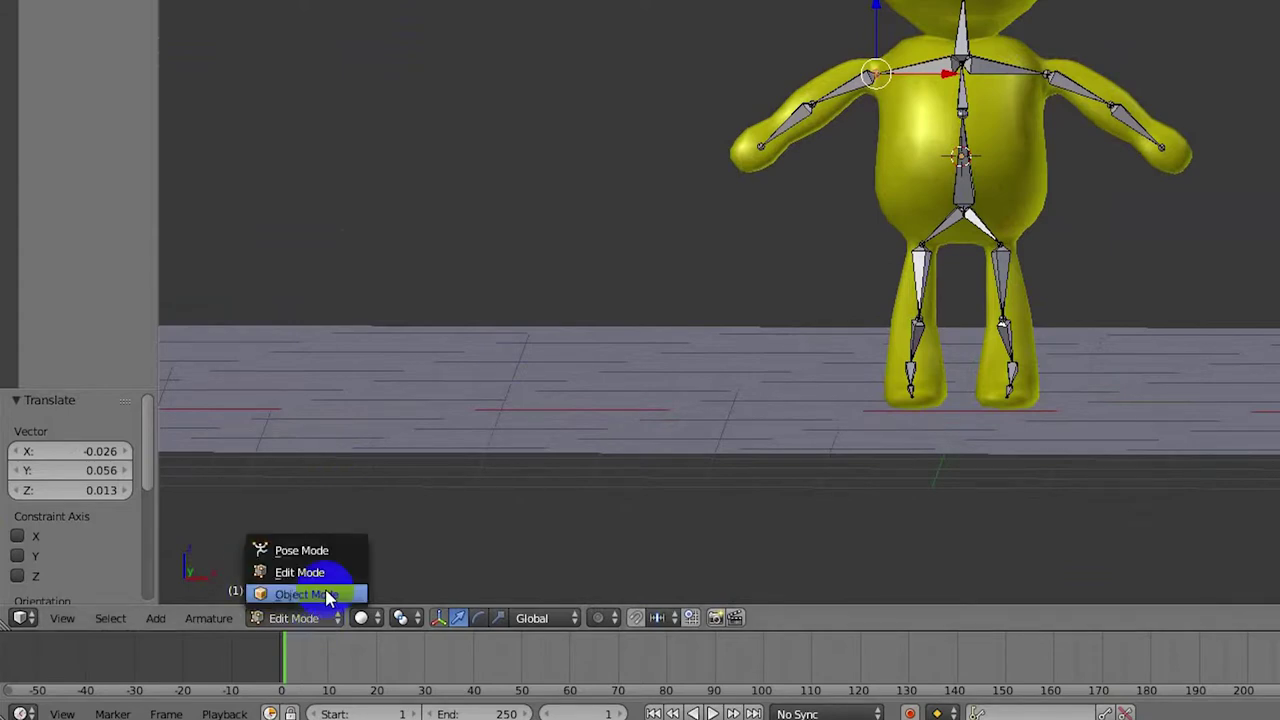
pyautogui.click(331, 550)
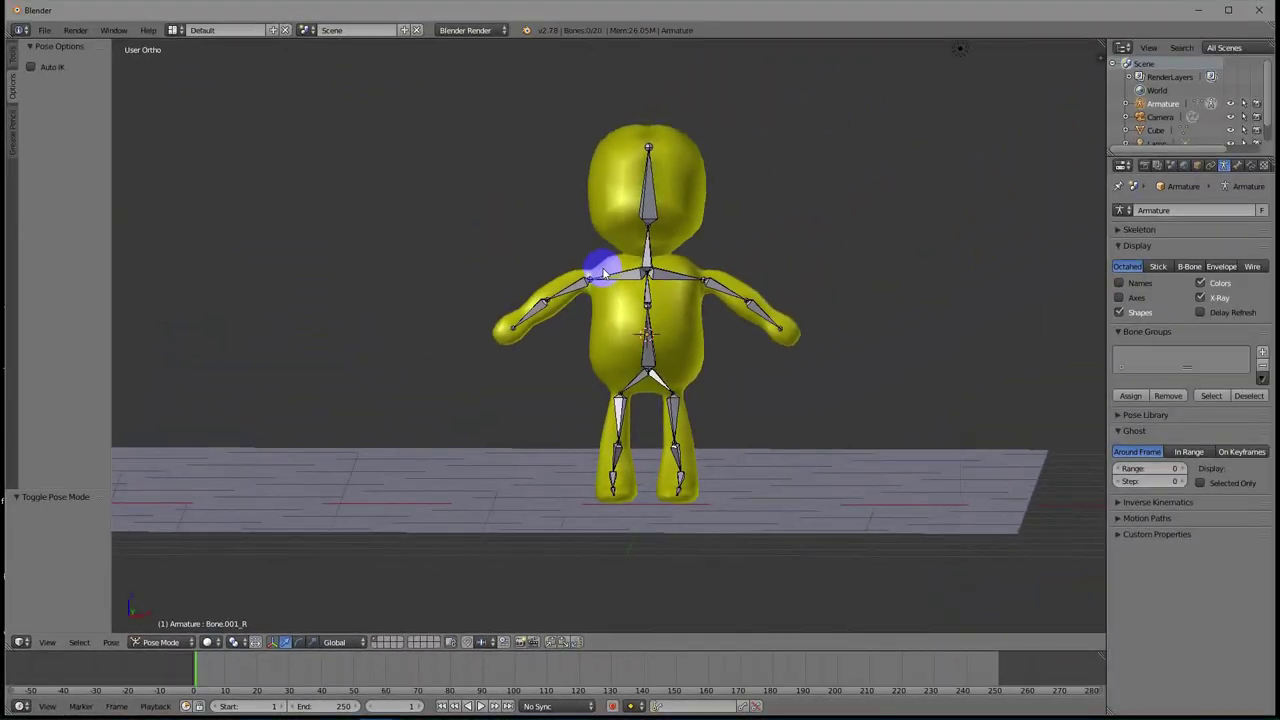
pyautogui.rightClick(650, 192)
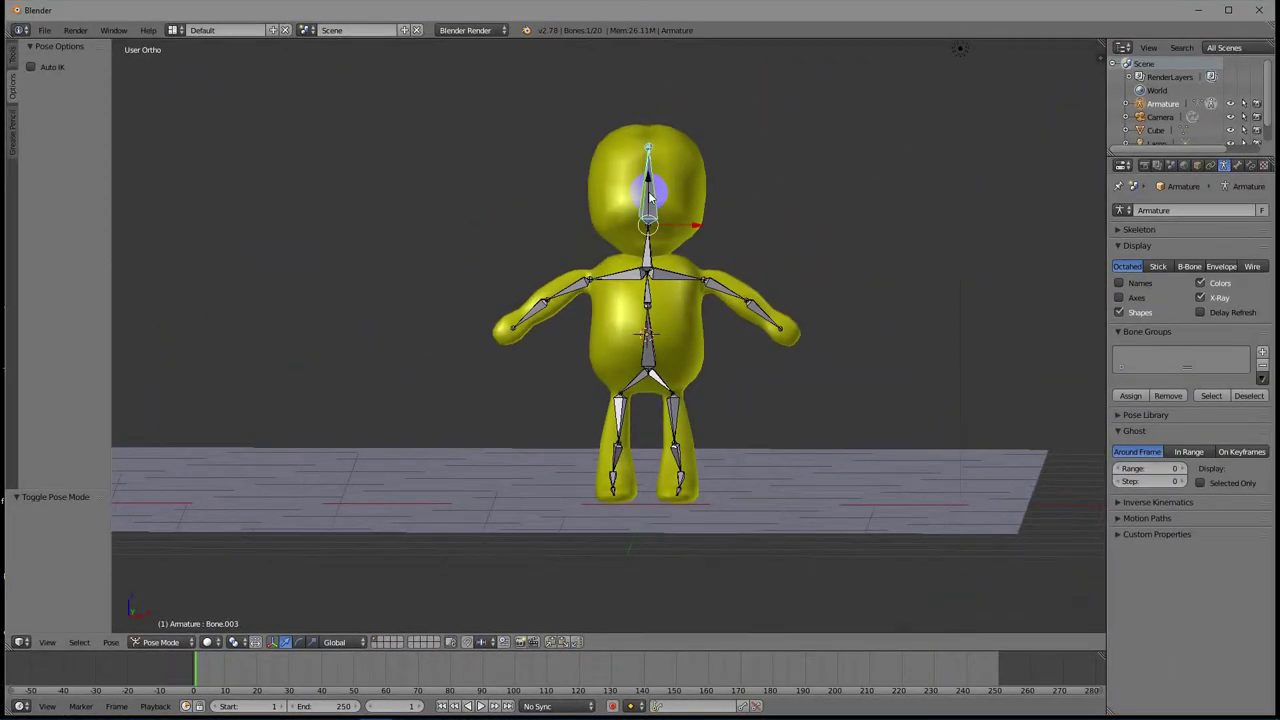
pyautogui.press('r')
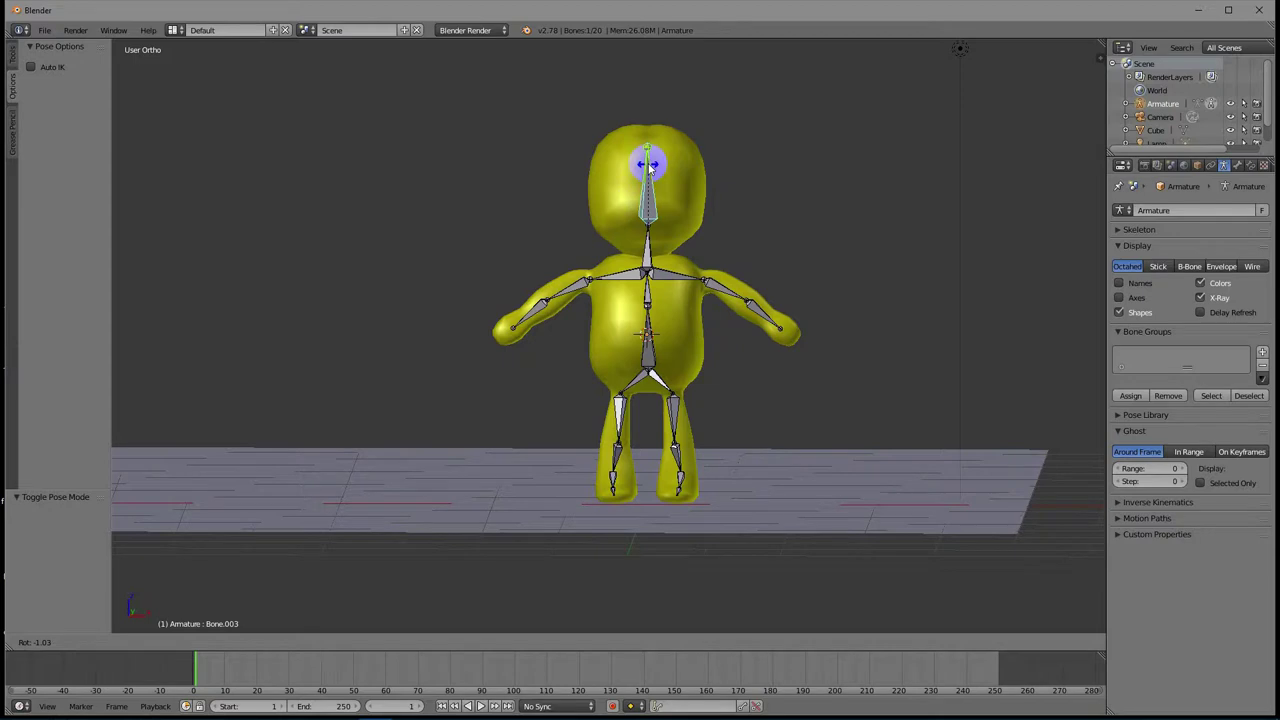
pyautogui.click(648, 165)
pyautogui.rightClick(636, 245)
pyautogui.press('r')
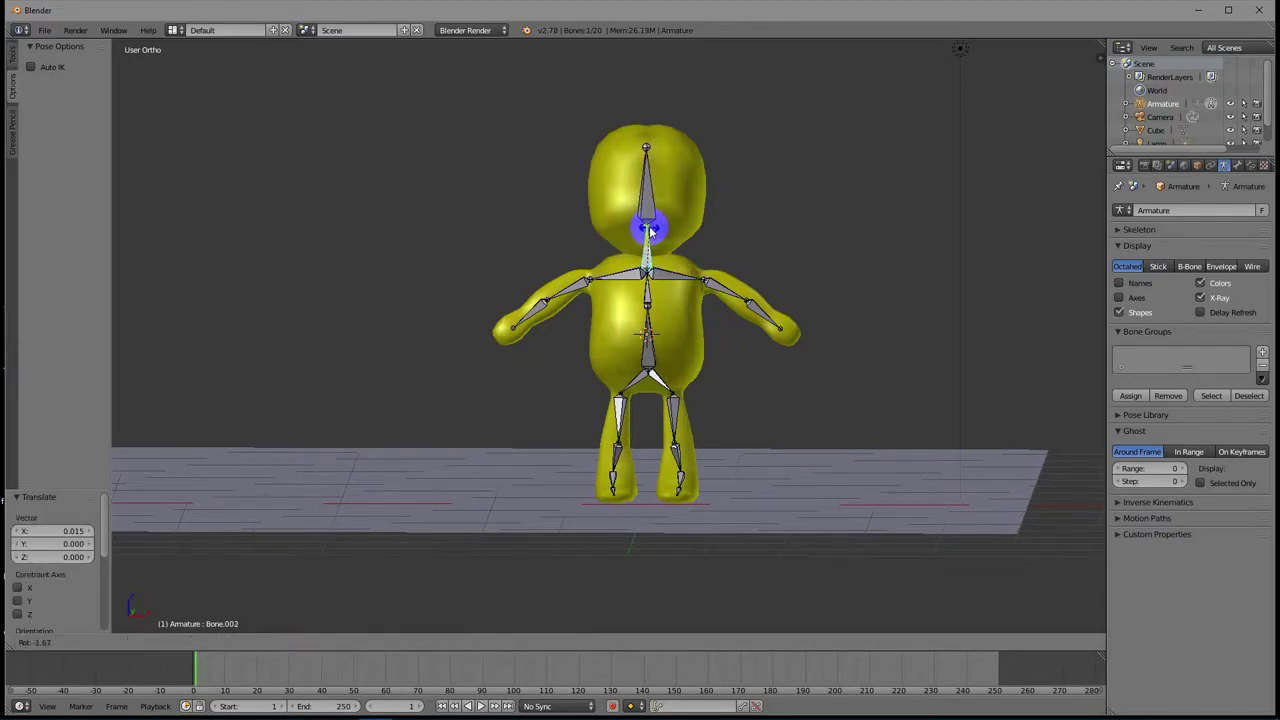
pyautogui.click(648, 229)
# Try rotating the character's left shoulder bone and moving the lowest spine bone to check what follows each one.
pyautogui.rightClick(670, 274)
pyautogui.press('r')
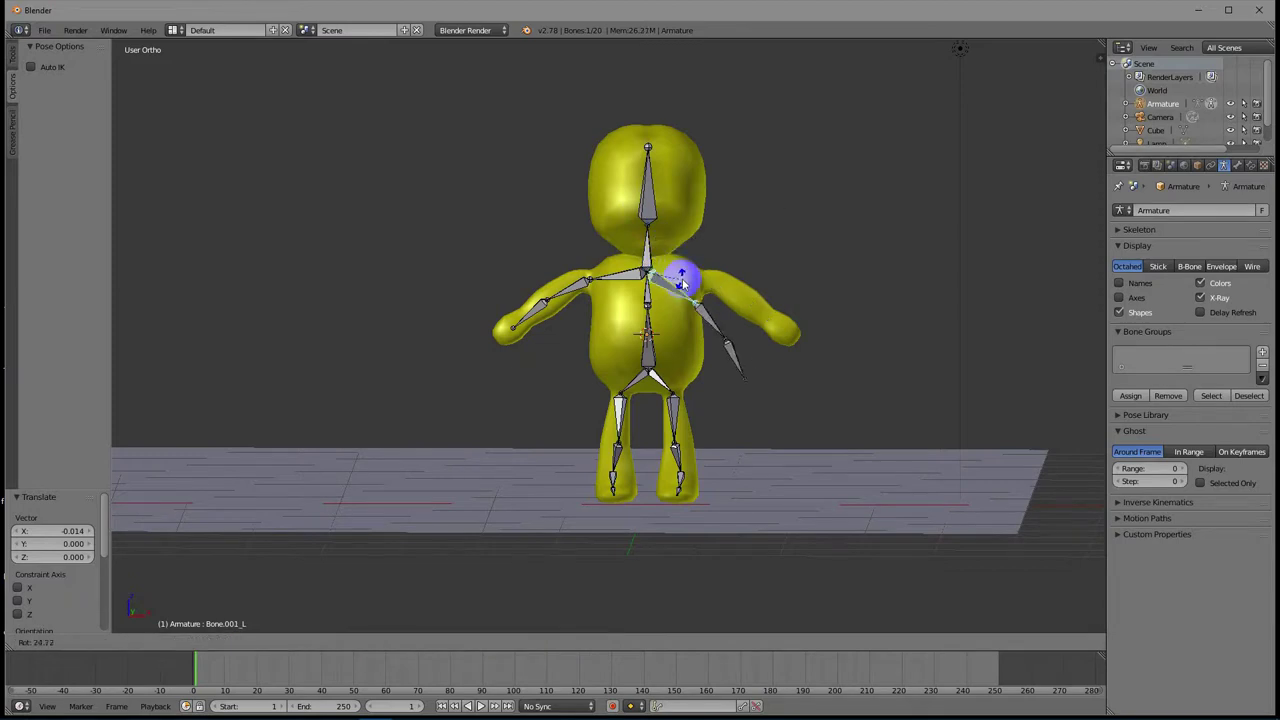
pyautogui.rightClick(686, 257)
pyautogui.rightClick(652, 350)
pyautogui.press('g')
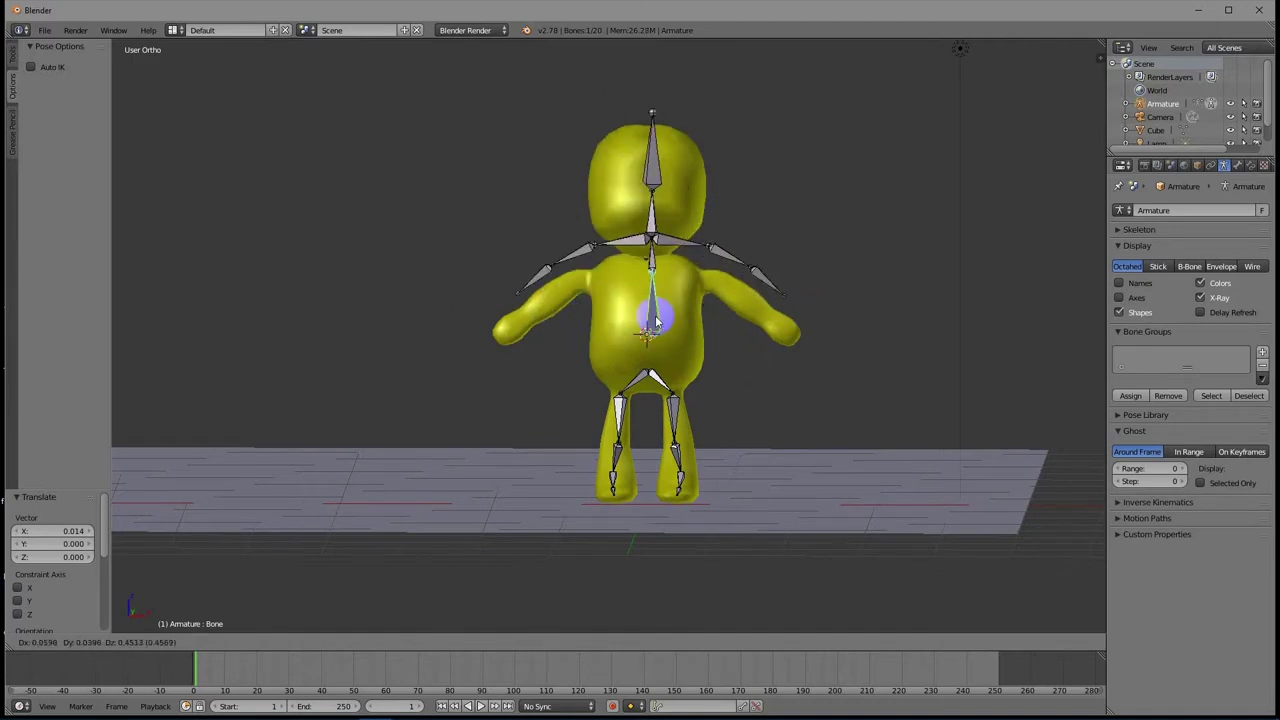
pyautogui.rightClick(652, 343)
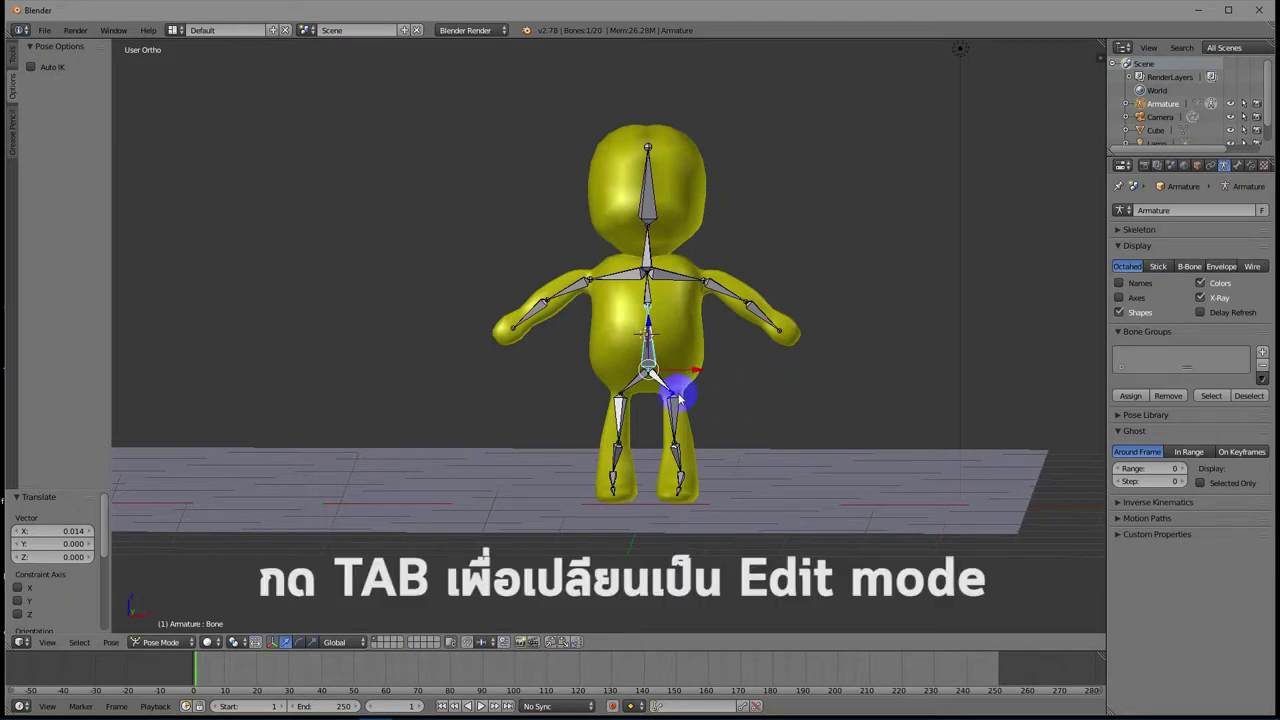
# In Edit Mode, parent both hip bones to the lowest spine bone with Keep Offset.
pyautogui.scroll(1, 627, 385)
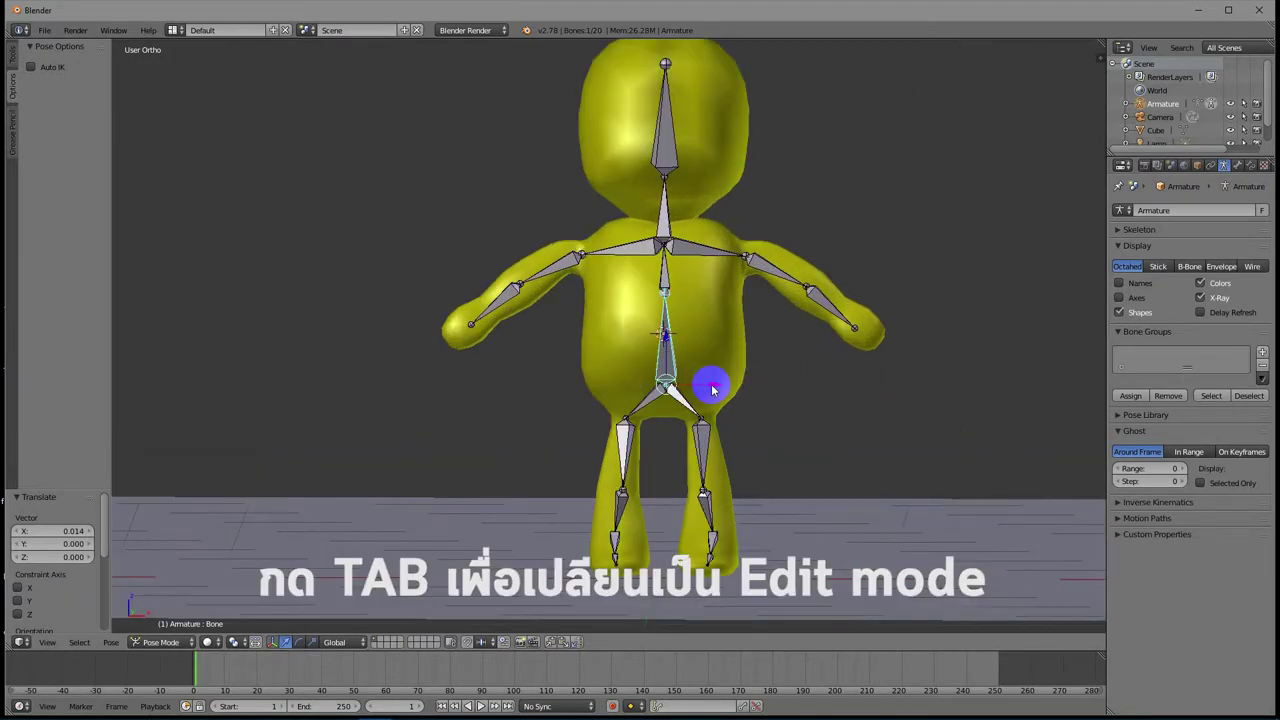
pyautogui.press('Tab')
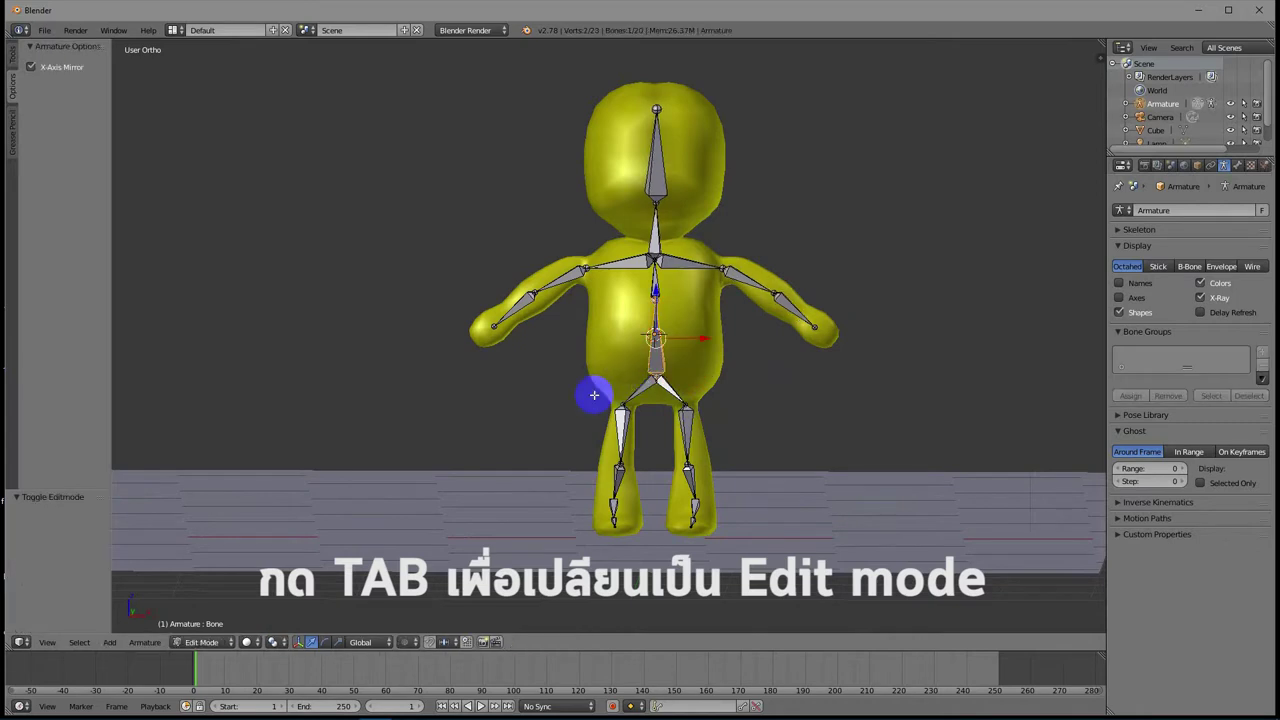
pyautogui.click(230, 641)
pyautogui.click(226, 611)
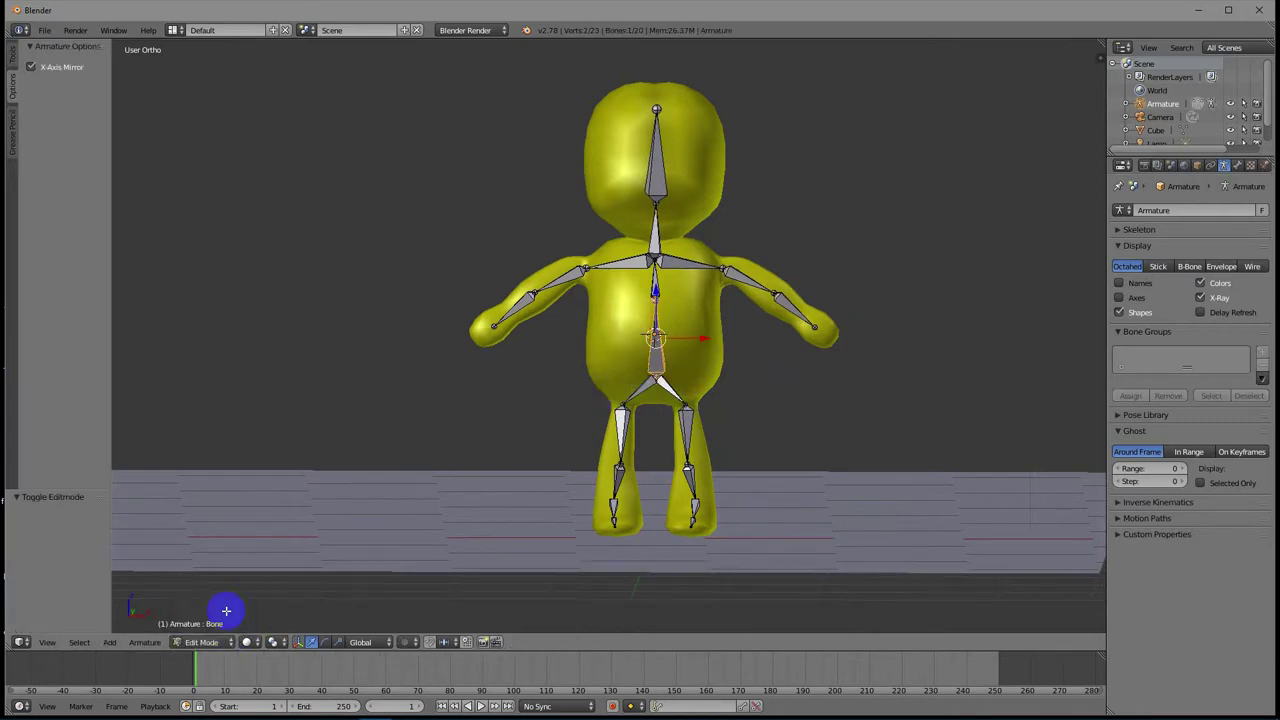
pyautogui.click(622, 440)
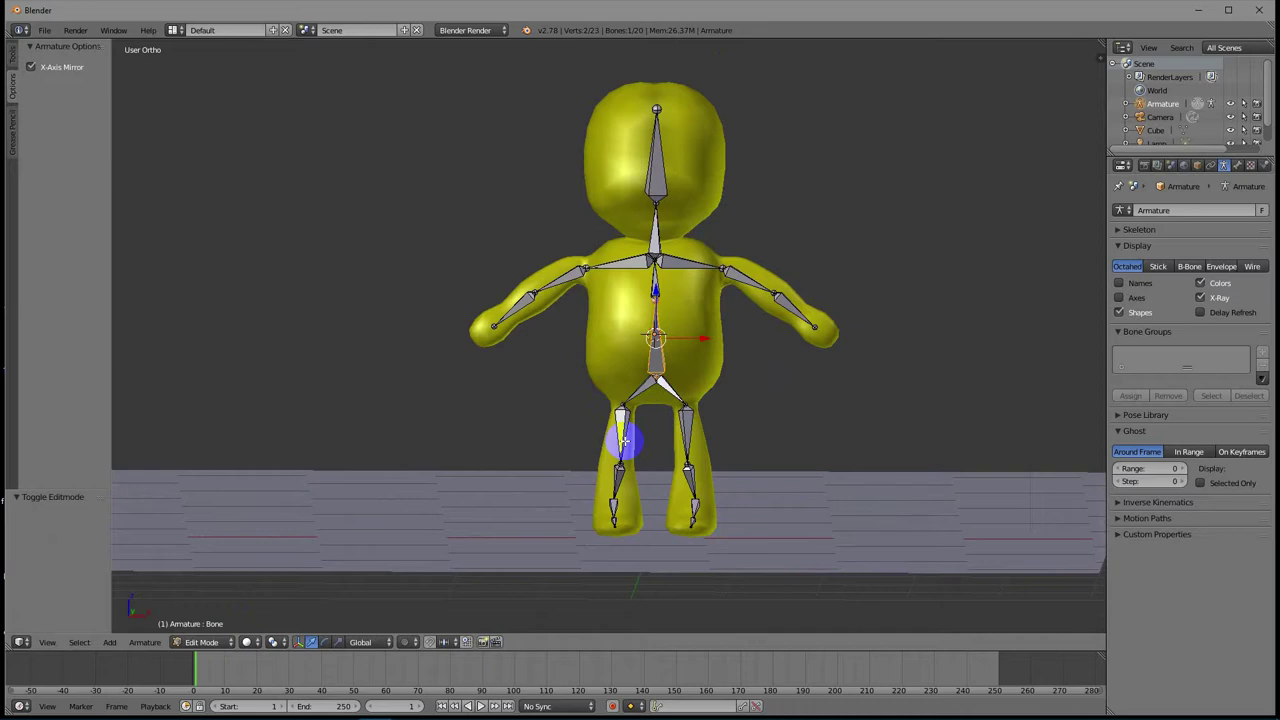
pyautogui.click(660, 388)
pyautogui.keyDown('shift'); pyautogui.click(663, 386); pyautogui.keyUp('shift')
pyautogui.keyDown('shift'); pyautogui.click(660, 354); pyautogui.keyUp('shift')
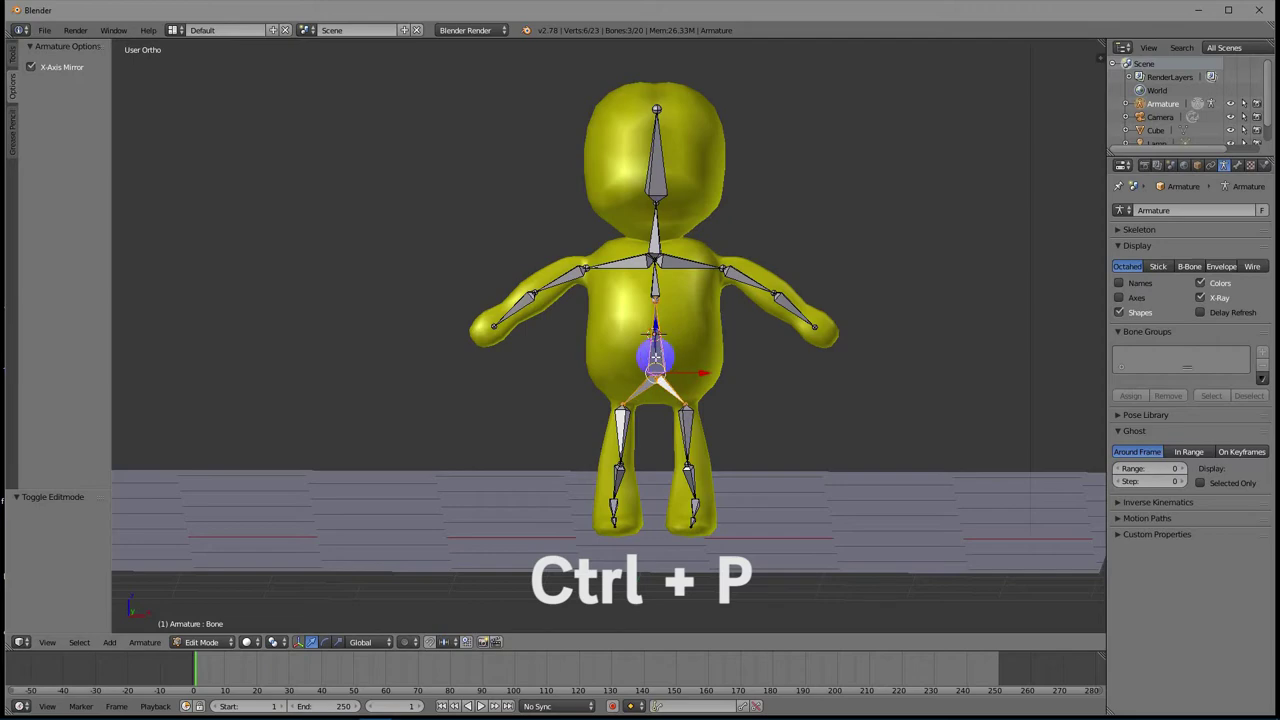
pyautogui.hotkey('ctrl', 'p')
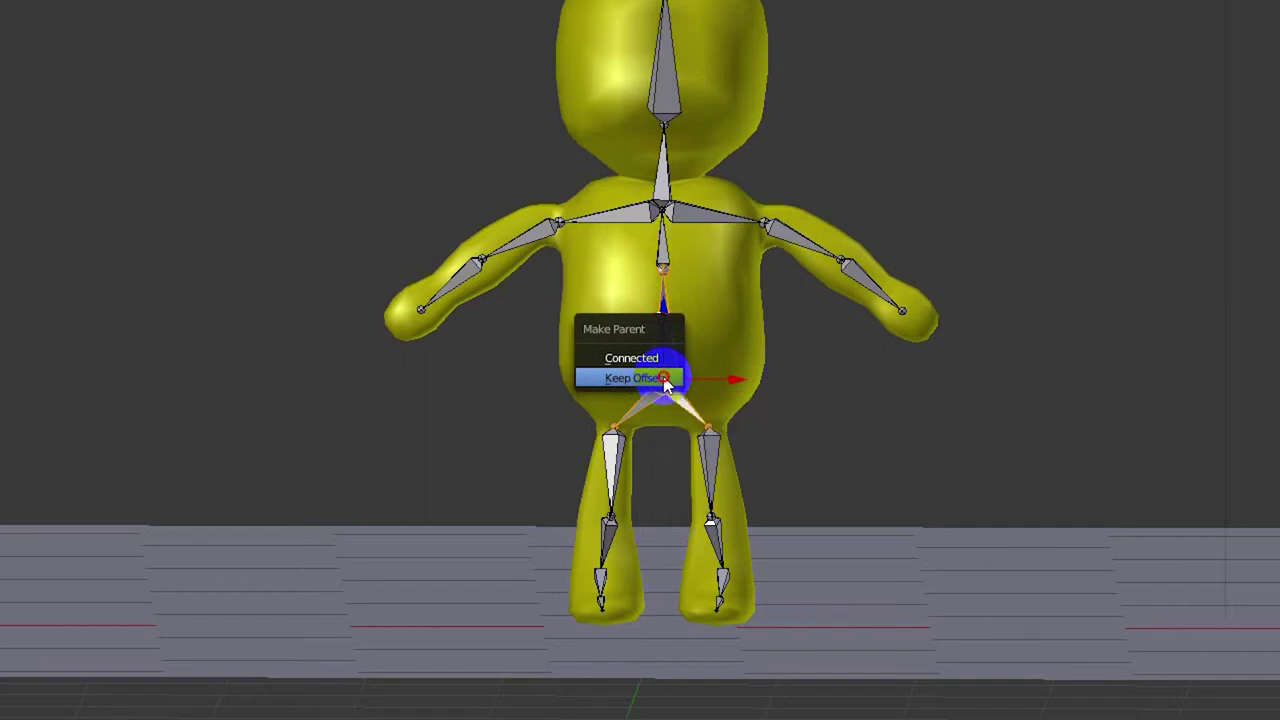
pyautogui.click(665, 383)
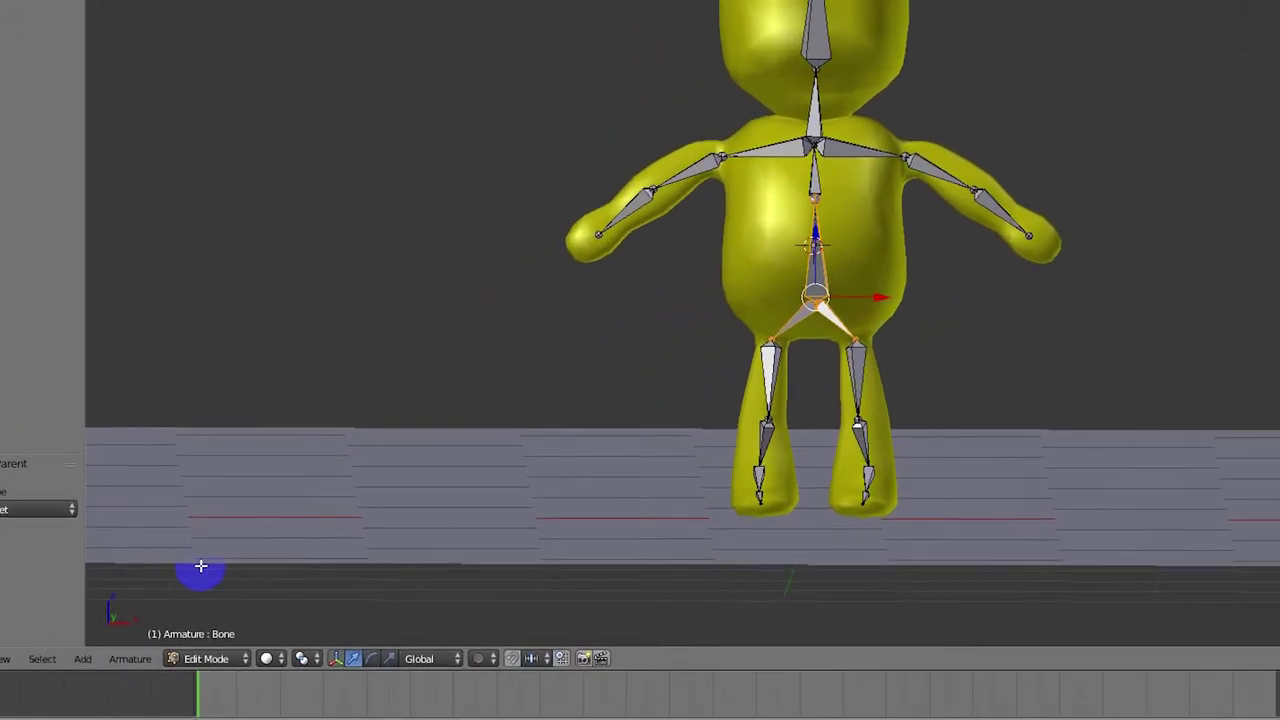
# Return the armature to Pose Mode and try moving the lowest spine bone to test the hip parenting.
pyautogui.click(214, 642)
pyautogui.click(255, 600)
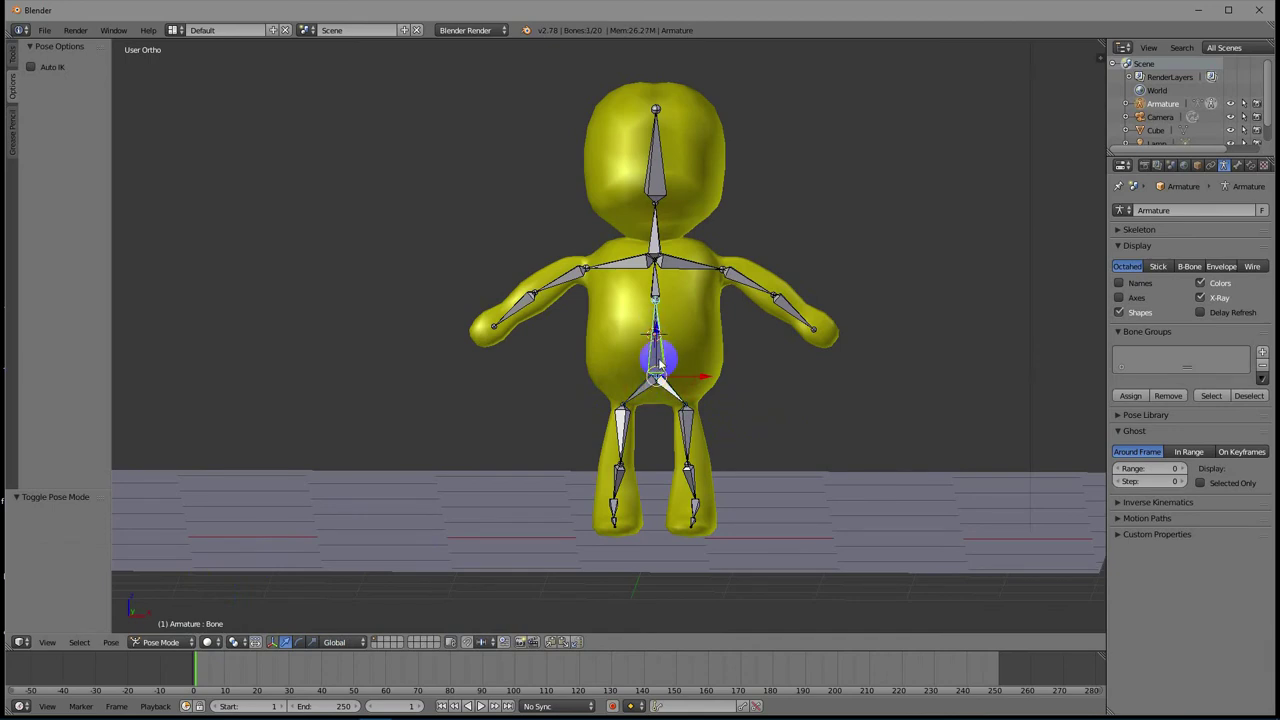
pyautogui.press('g')
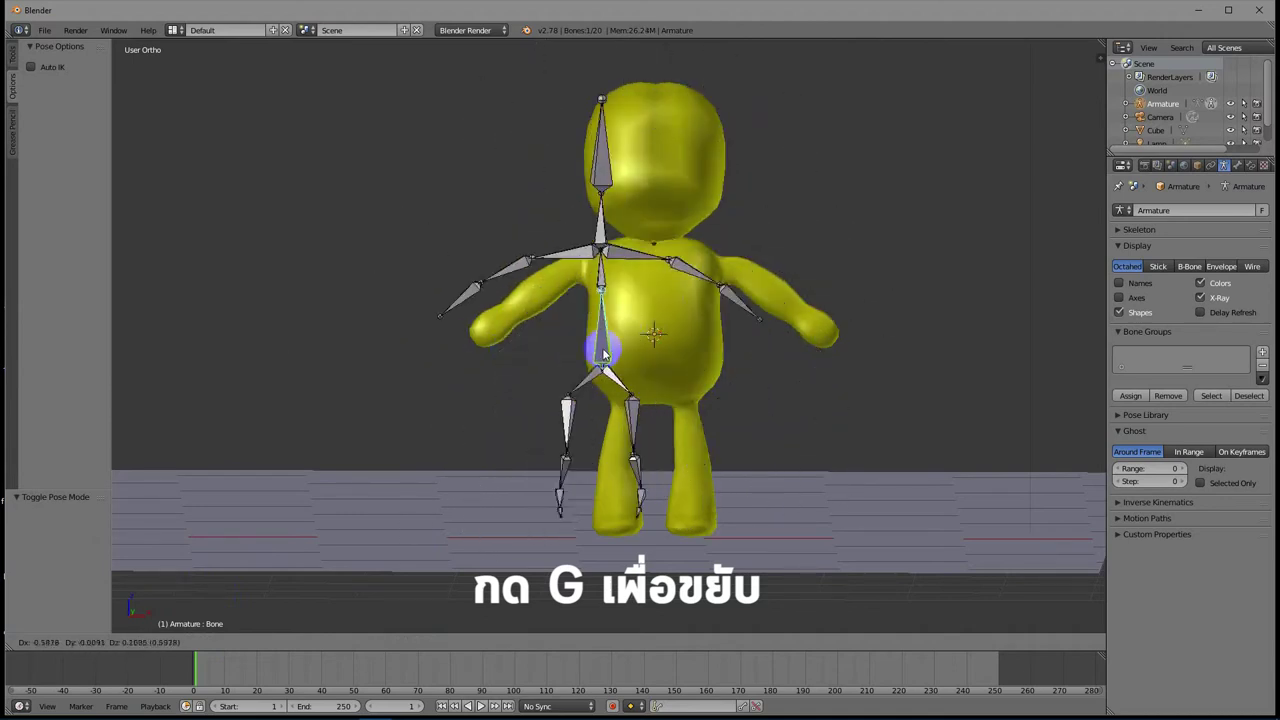
pyautogui.press('Escape')
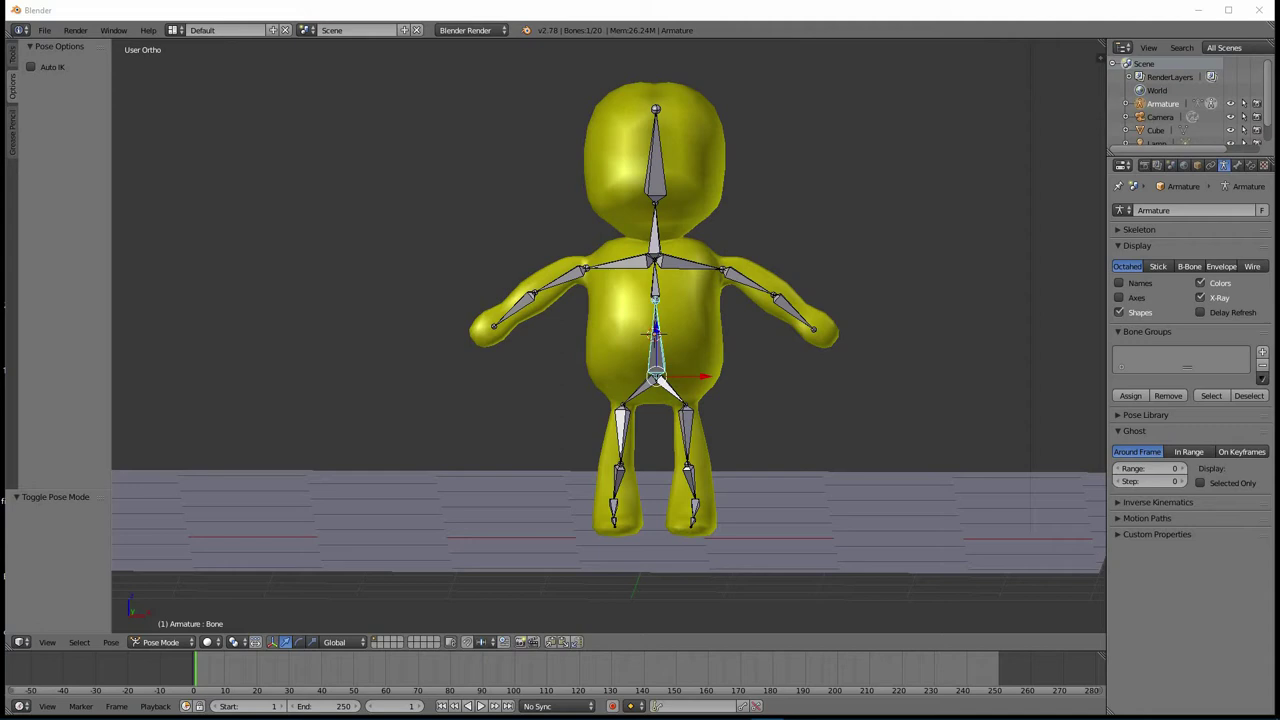
# Parent the character mesh to the armature using Armature Deform With Automatic Weights.
pyautogui.rightClick(701, 140)
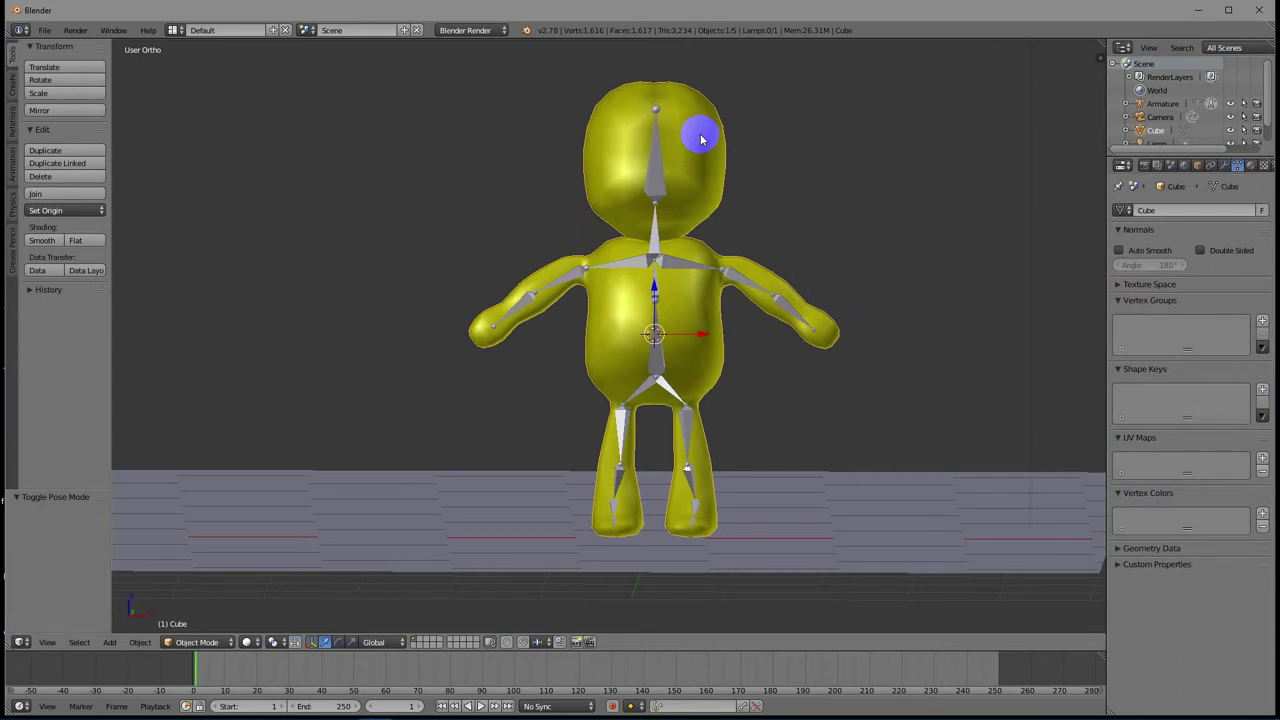
pyautogui.rightClick(656, 198)
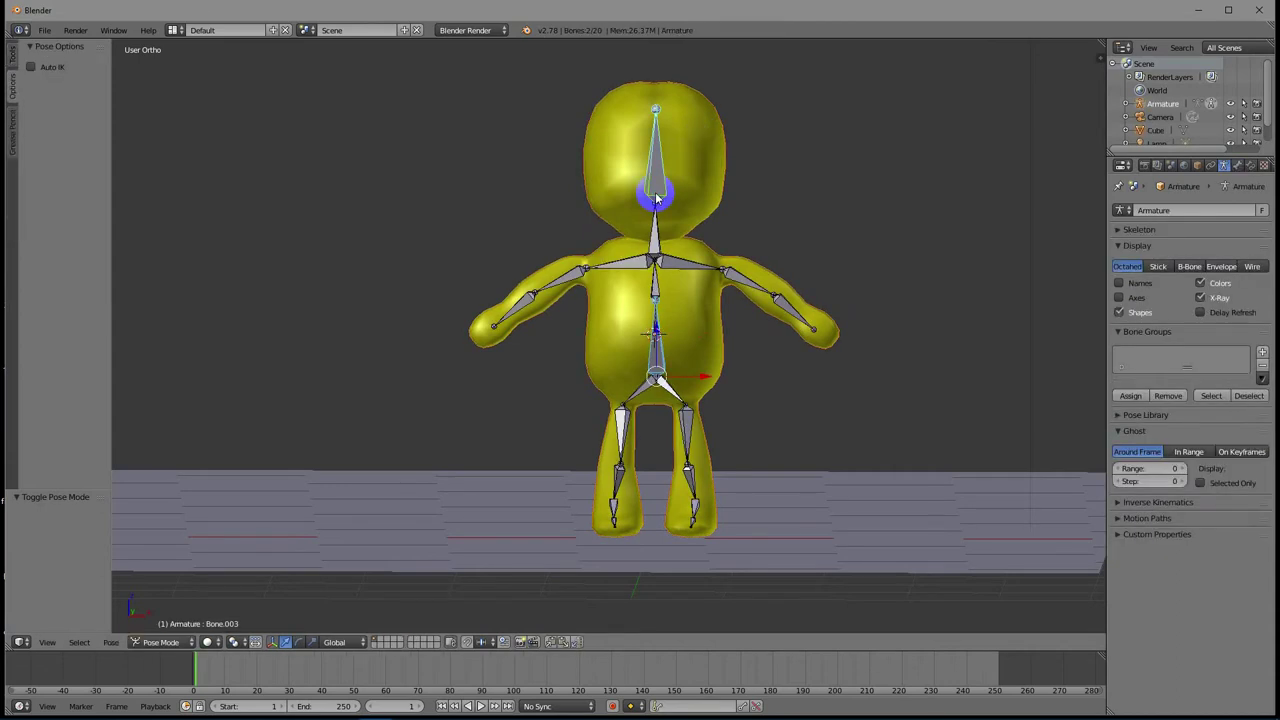
pyautogui.hotkey('ctrl', 'p')
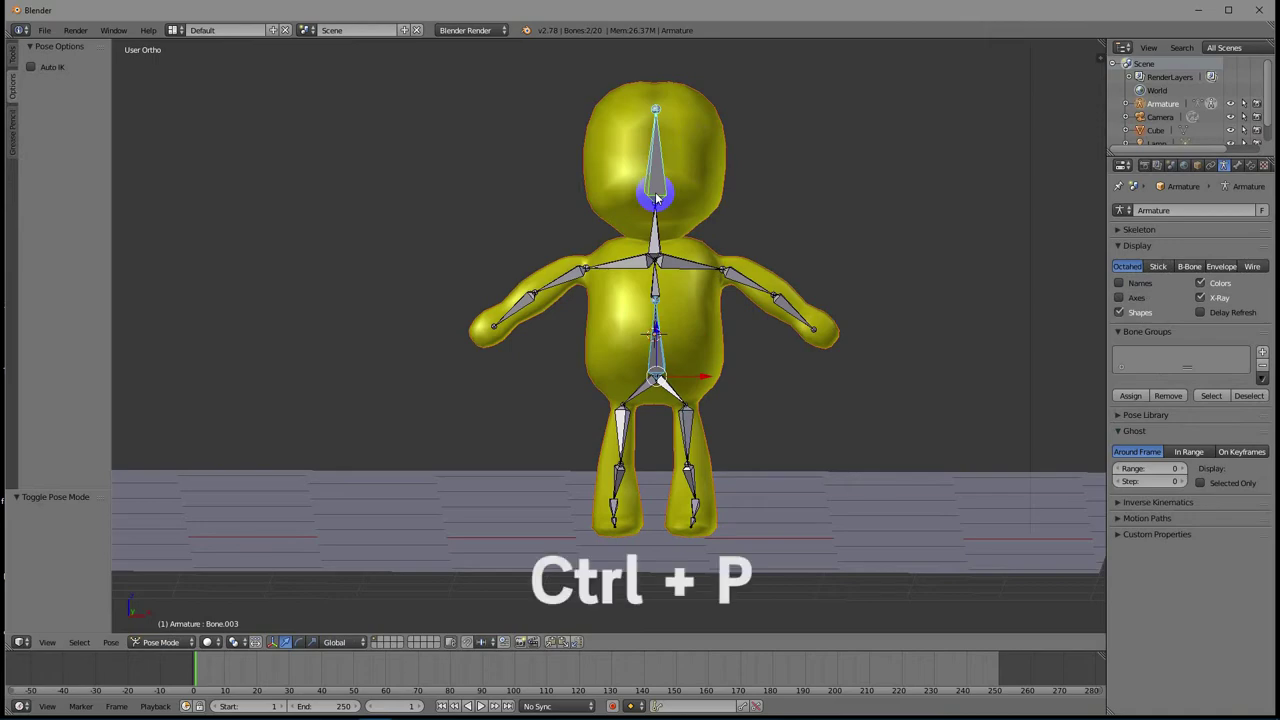
pyautogui.hotkey('ctrl', 'p')
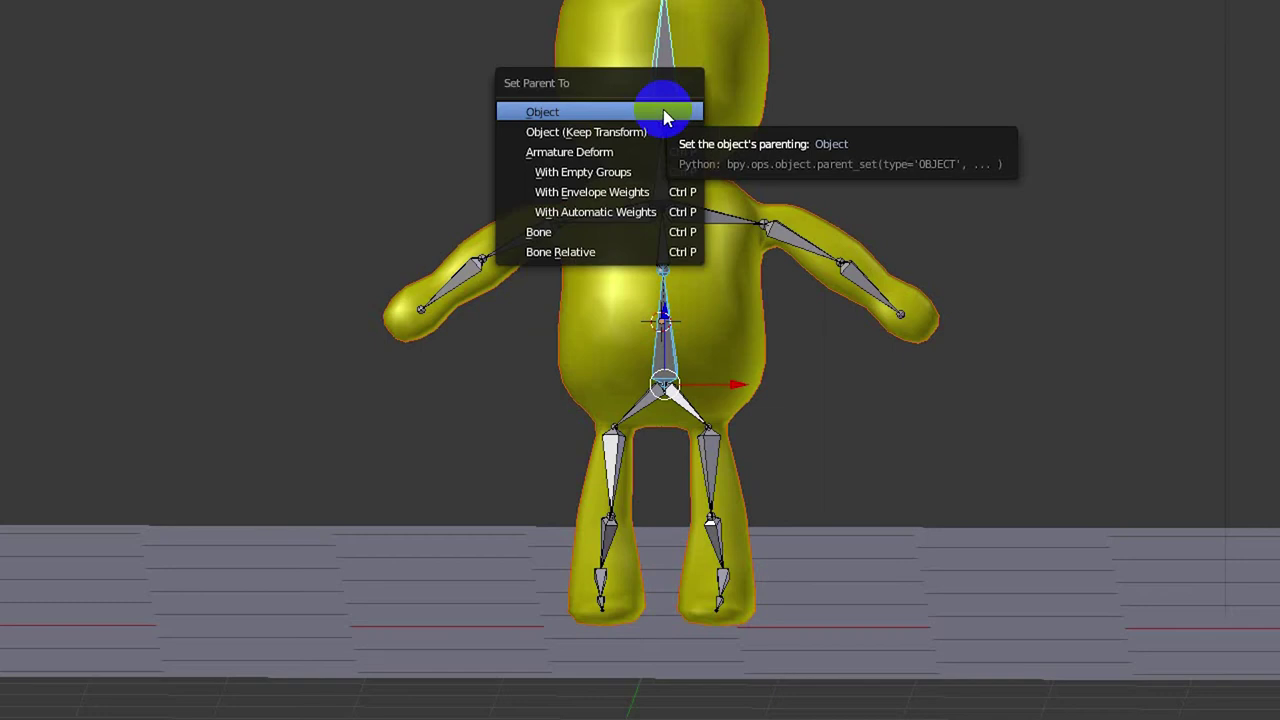
pyautogui.click(612, 213)
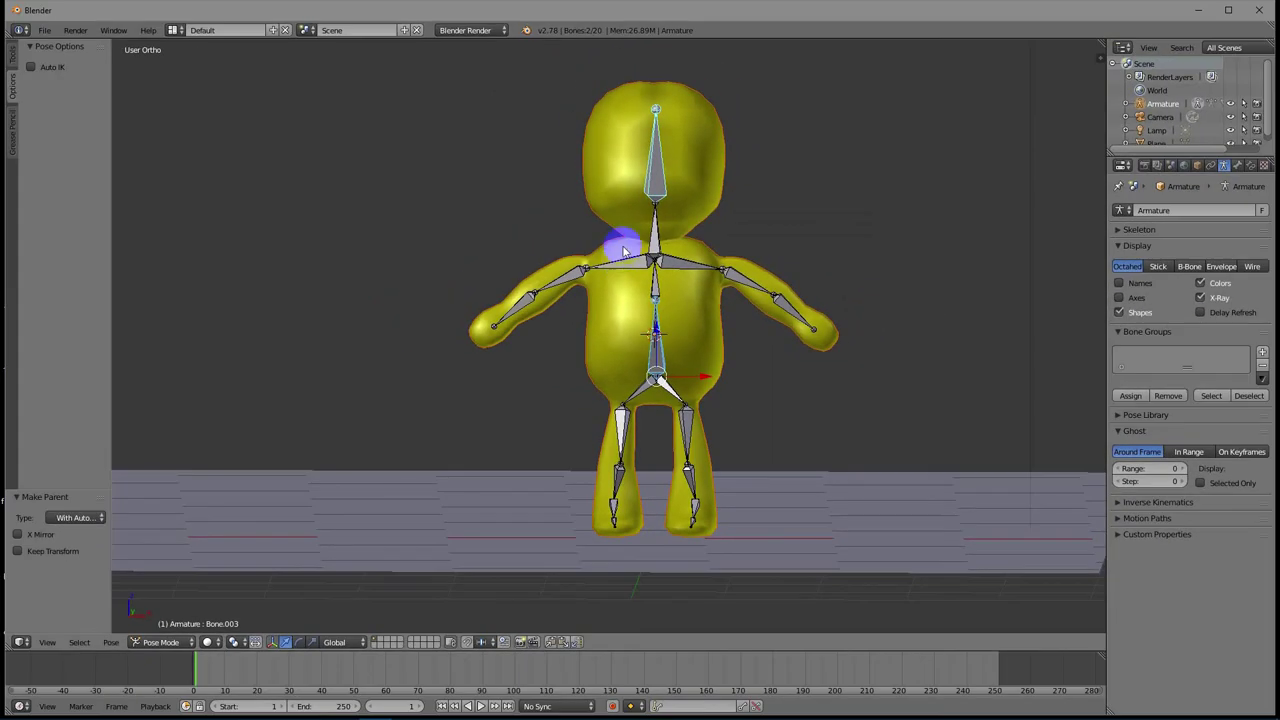
# Try tilting the head bone sideways in front view to test the mesh deformation.
pyautogui.rightClick(655, 160)
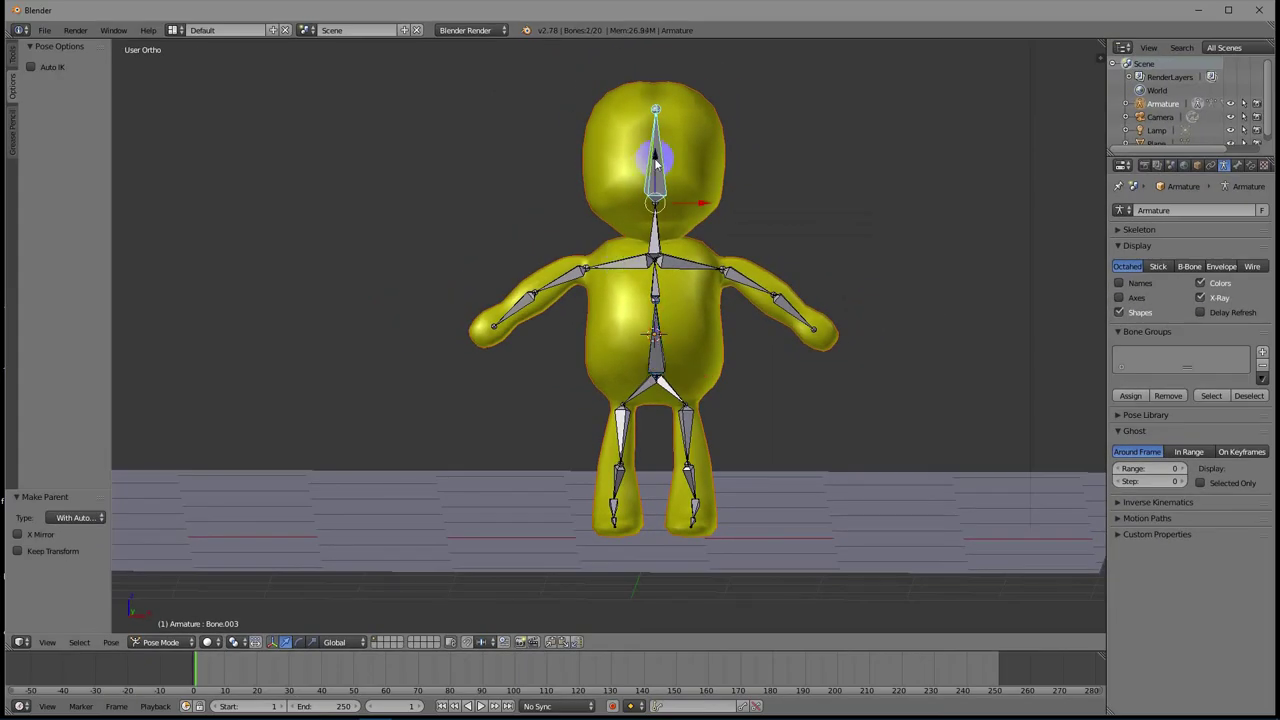
pyautogui.press('r')
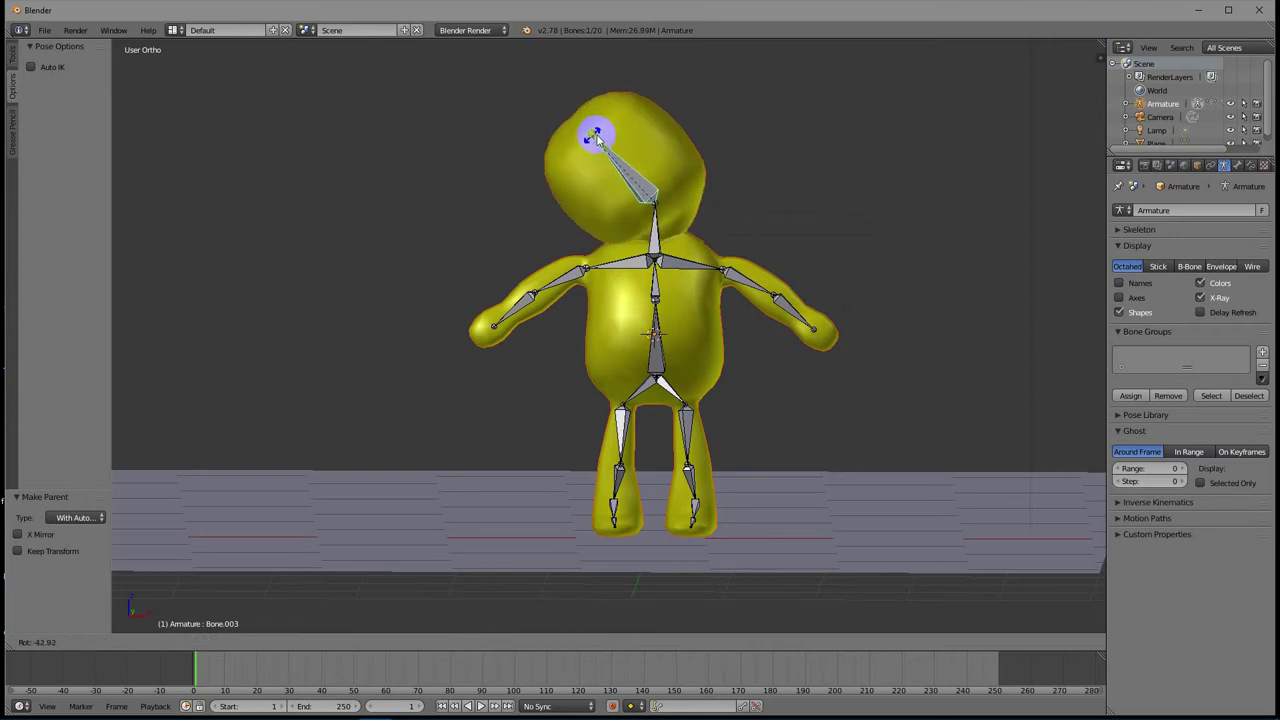
pyautogui.rightClick(663, 149)
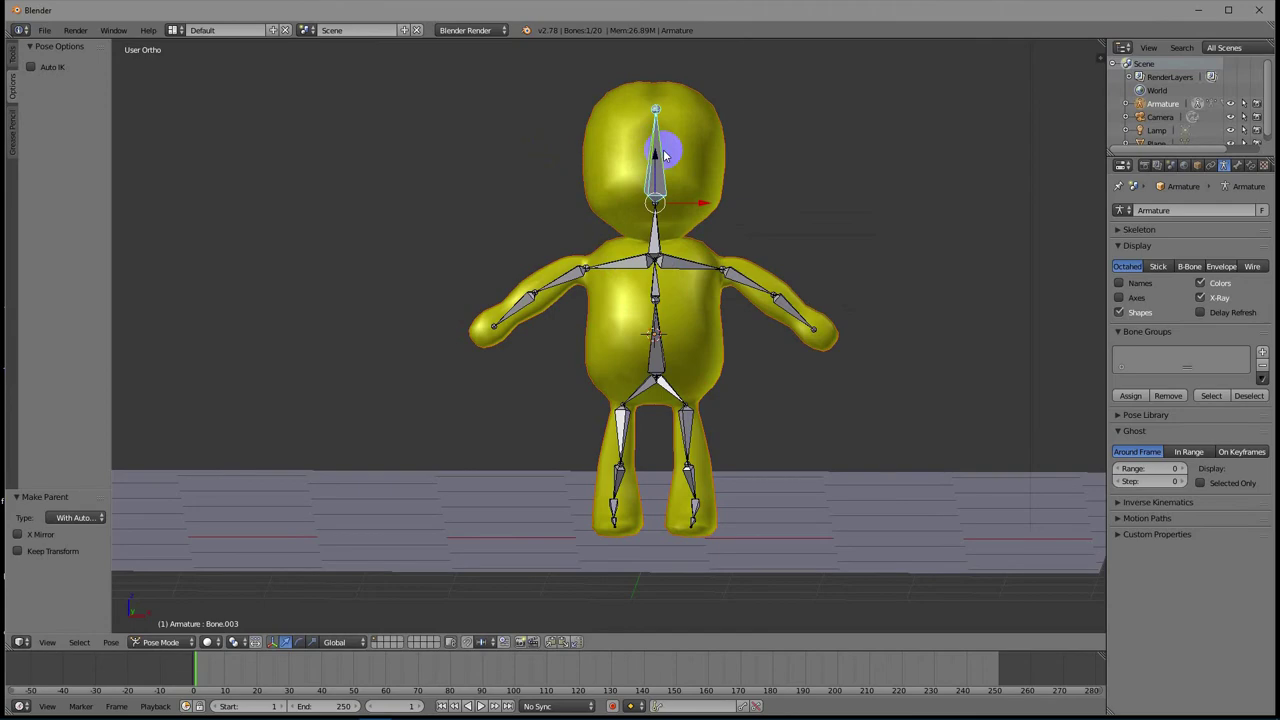
# Try swinging the character's left upper arm bone forward in side view to test the arm deformation.
pyautogui.moveTo(860, 322); pyautogui.dragTo(700, 322, button='middle')
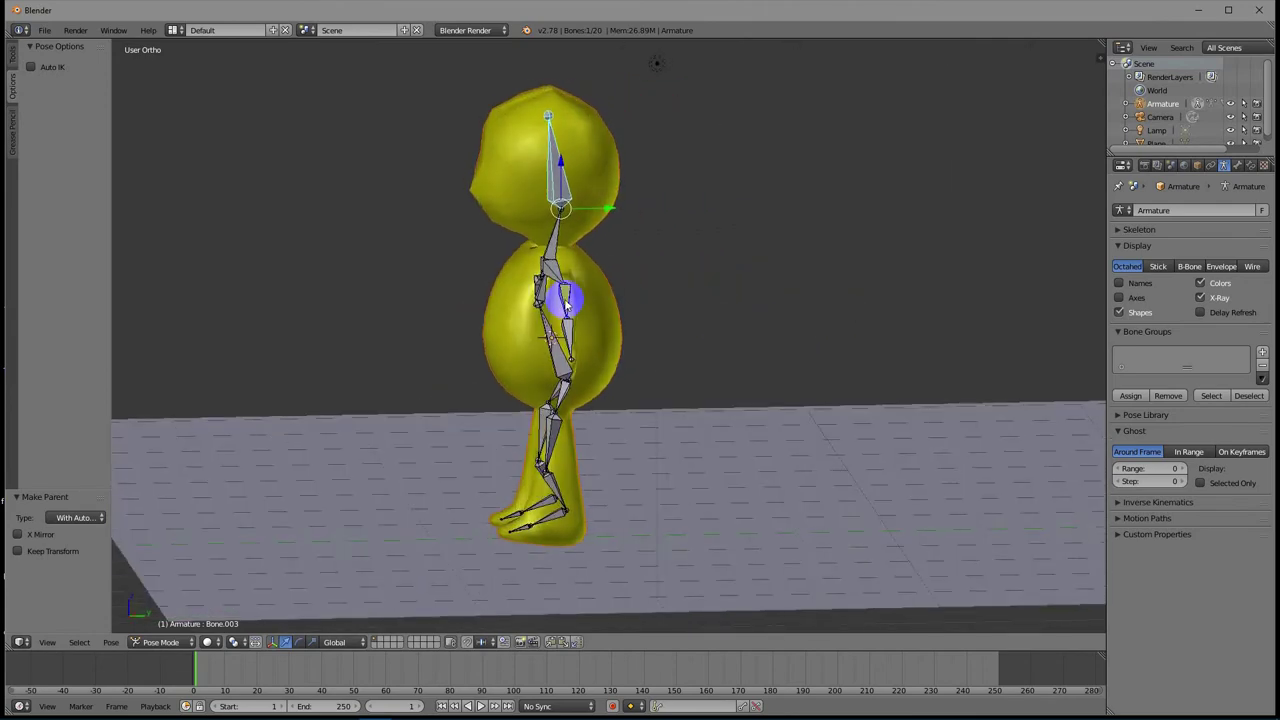
pyautogui.rightClick(567, 300)
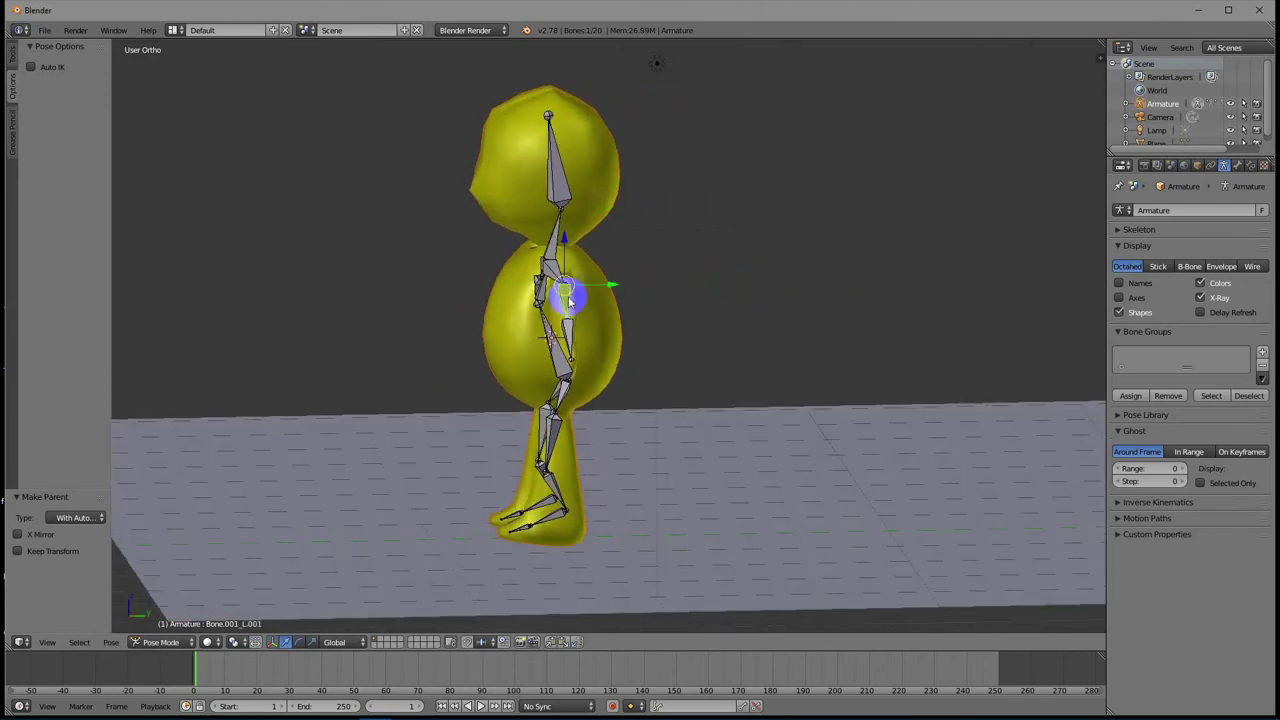
pyautogui.press('r')
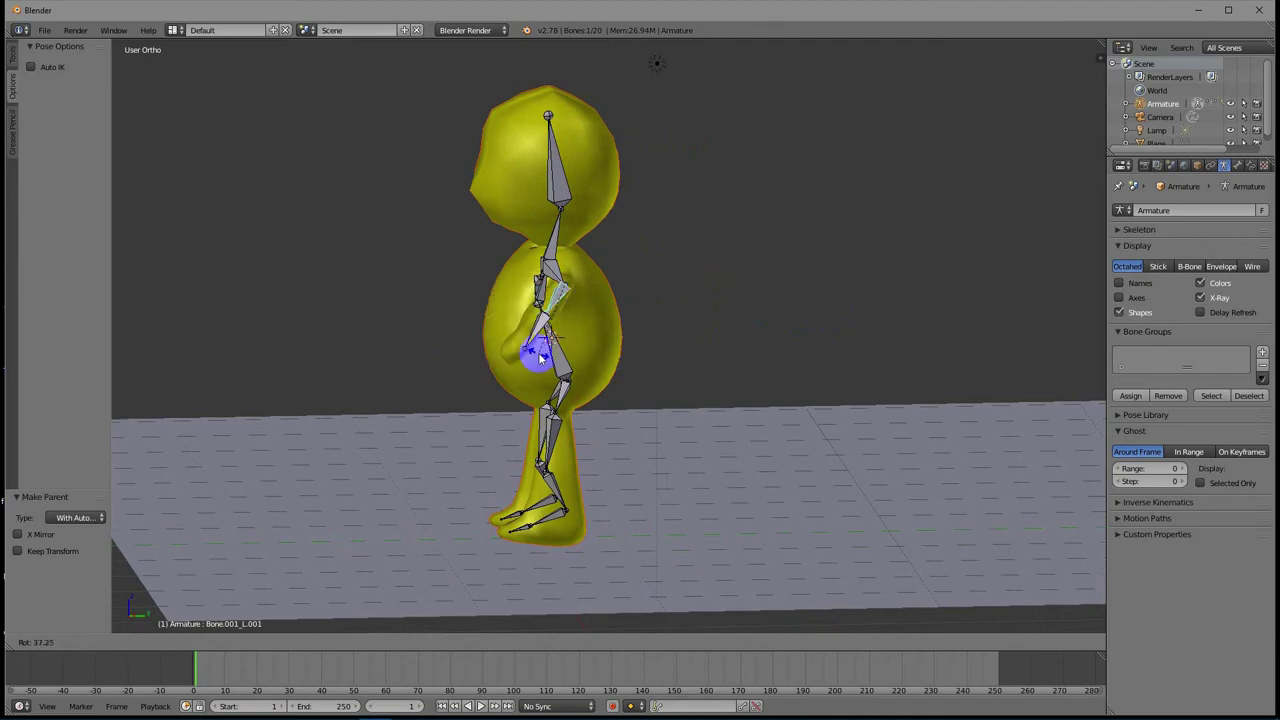
pyautogui.rightClick(540, 357)
# Try rotating the character's left shoulder bone in front view to test how the mesh follows.
pyautogui.moveTo(649, 343); pyautogui.dragTo(791, 334, button='middle')
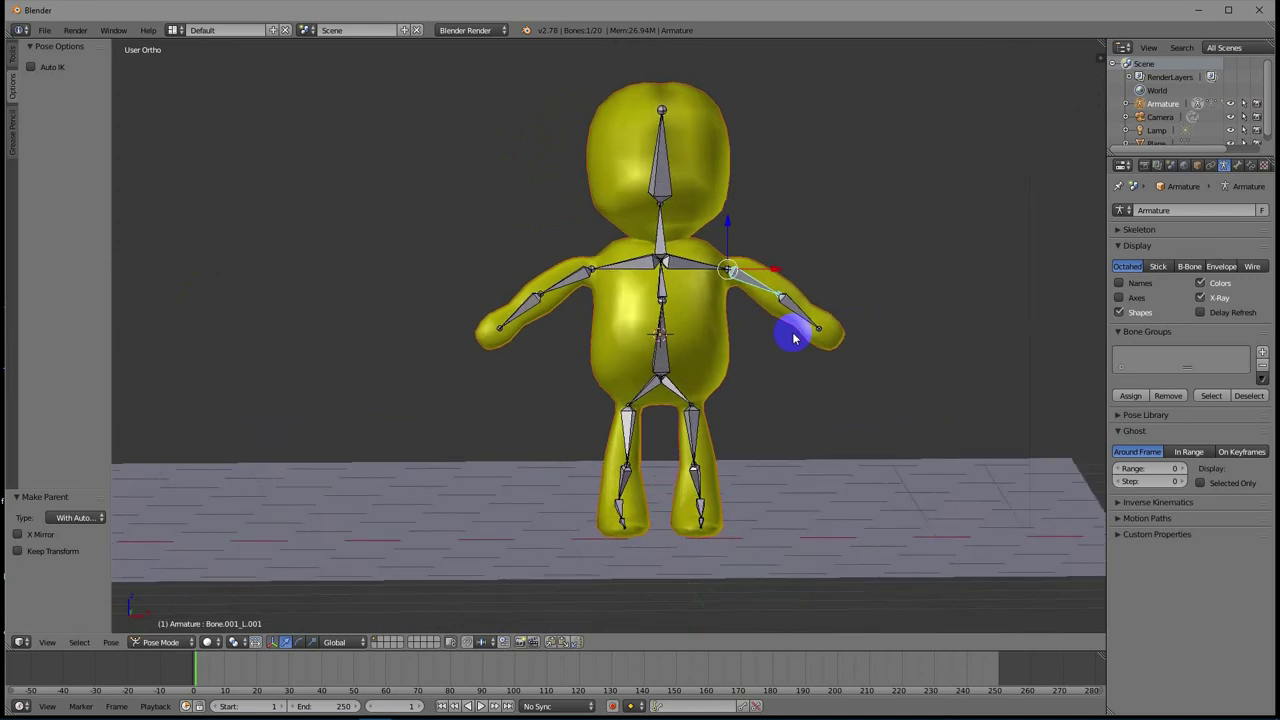
pyautogui.rightClick(700, 269)
pyautogui.press('r')
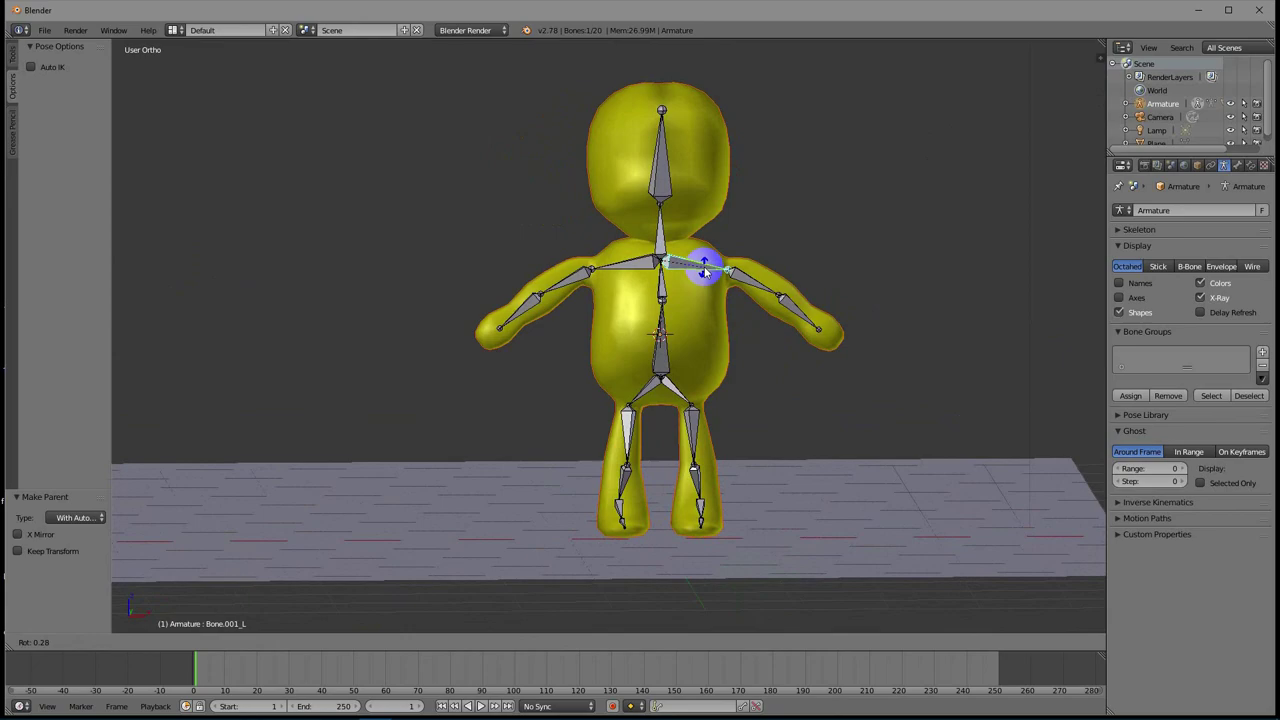
pyautogui.click(703, 270)
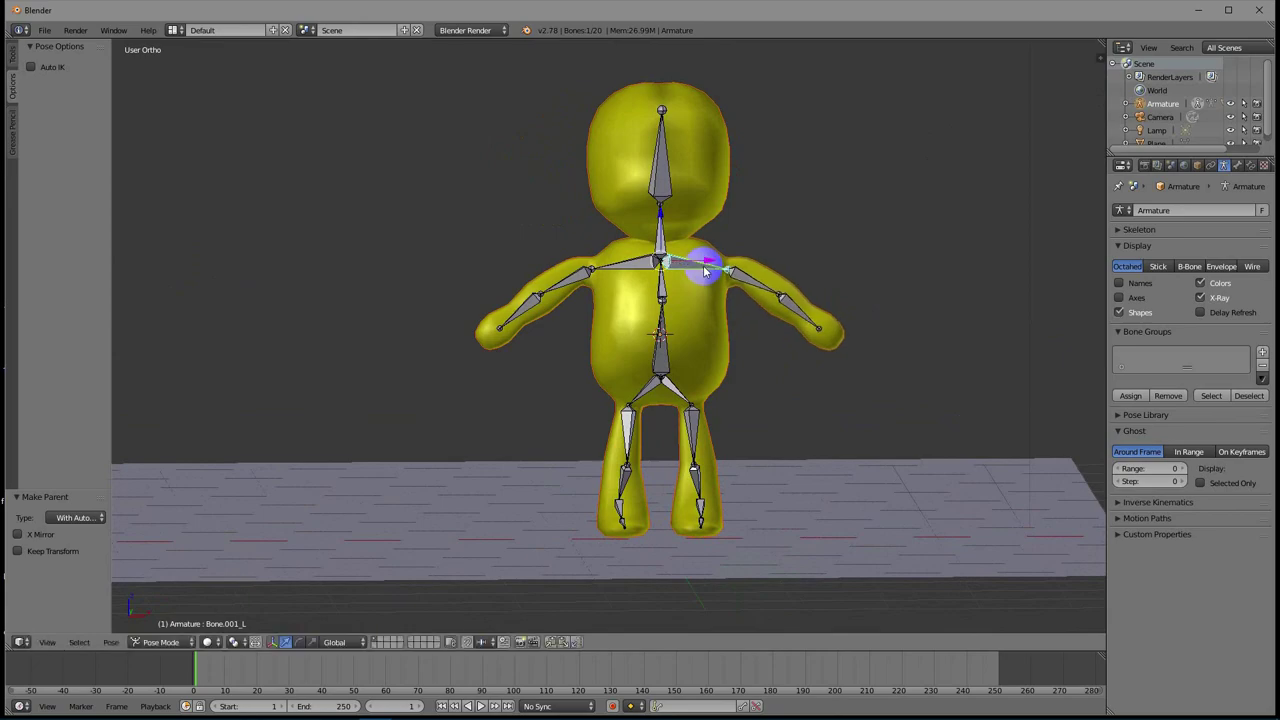